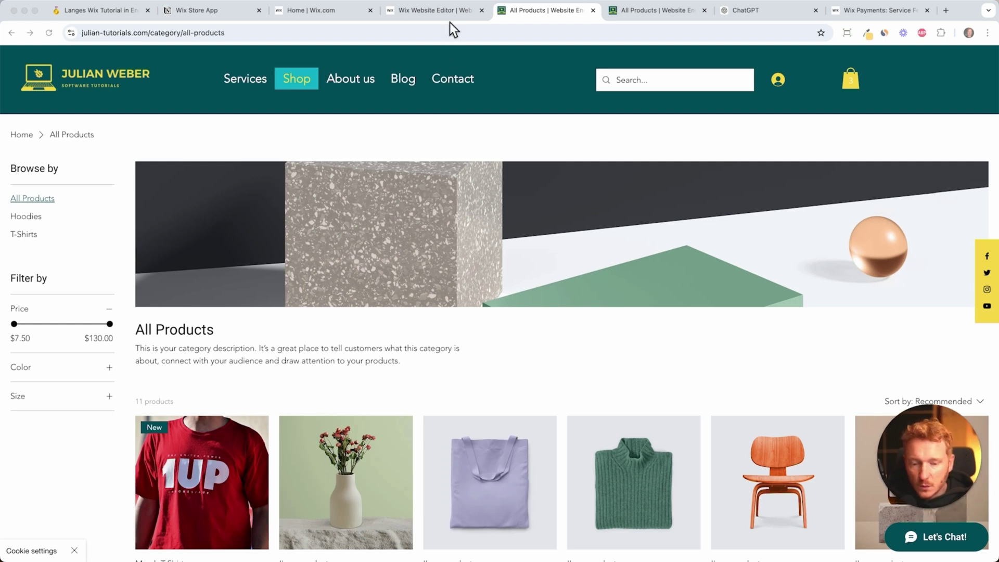
Step: Leave the editor's congratulations message and go to the dashboard's Getting Paid page
left_click(453, 19)
left_click(355, 99)
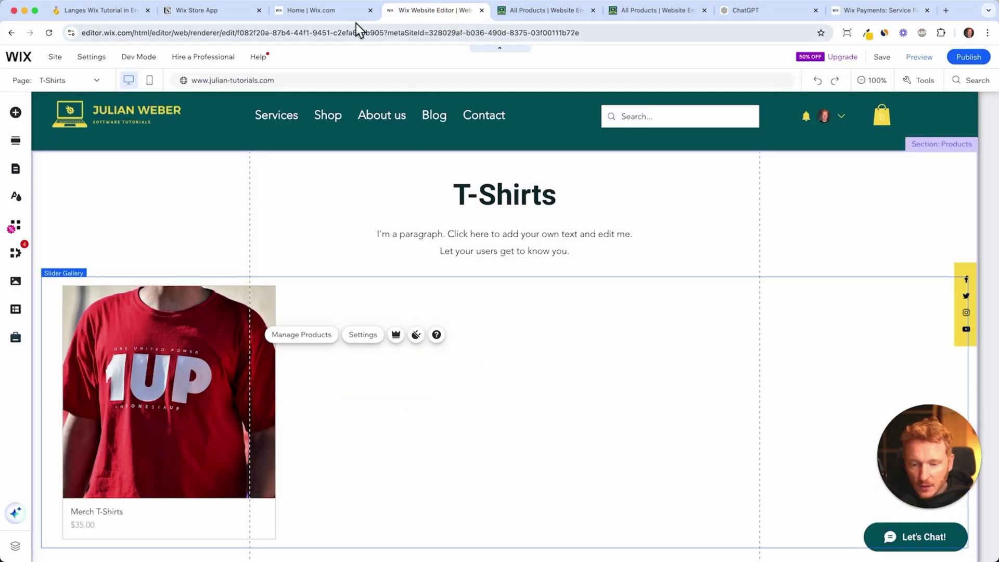
left_click(348, 14)
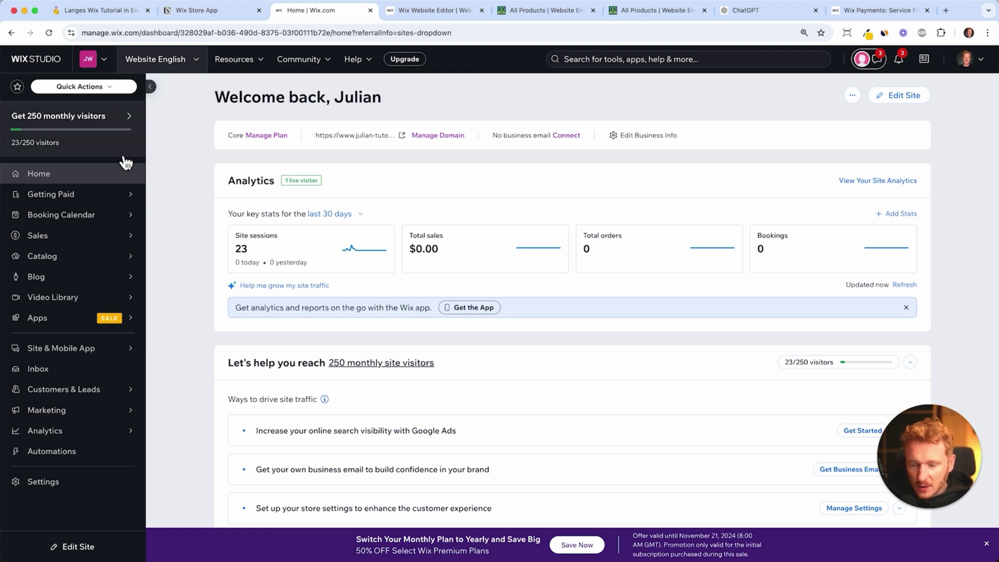
mouse_move(125, 200)
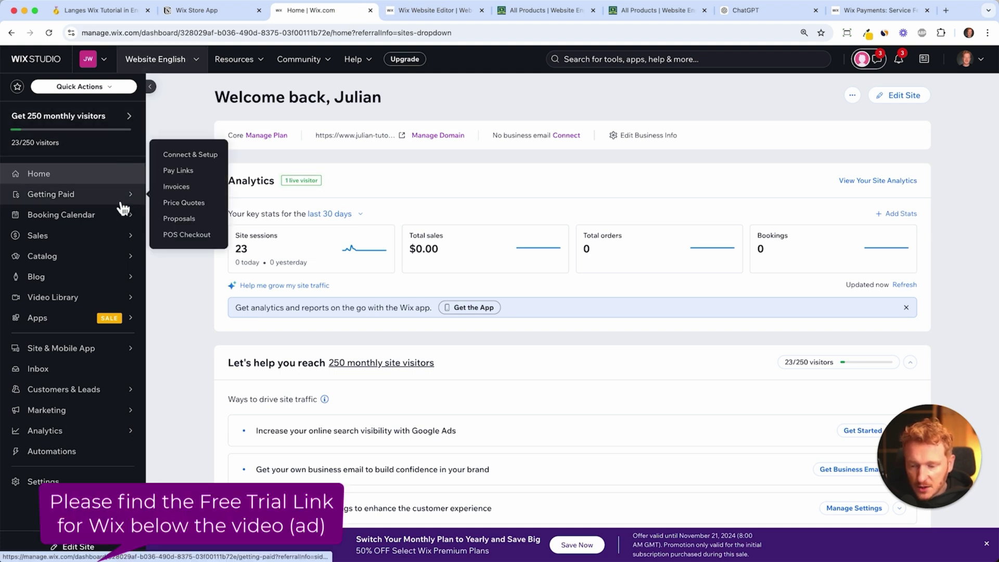
left_click(71, 204)
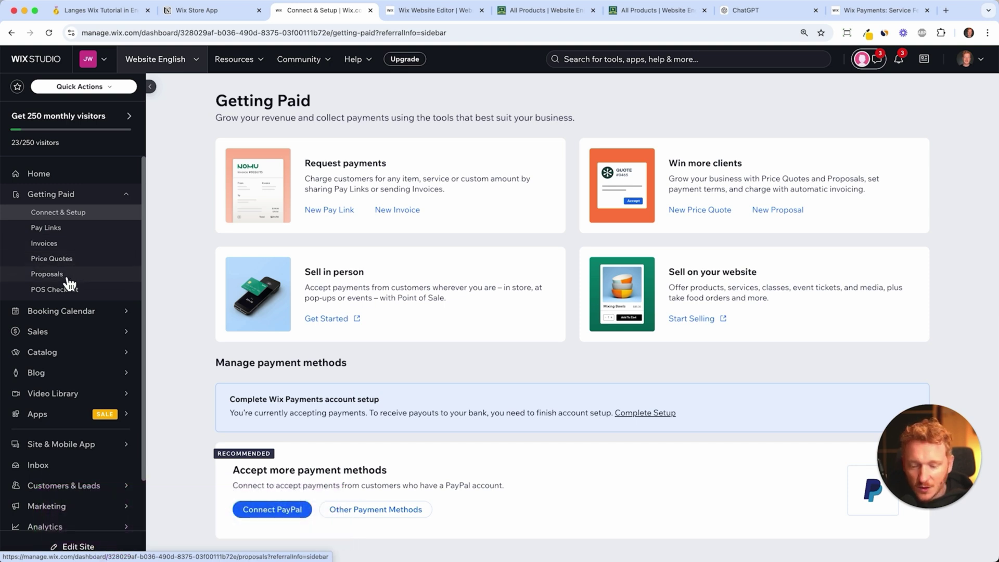
Step: Create a new proposal titled 'SEO Consultancy' and choose the customer contact from the dropdown
left_click(47, 274)
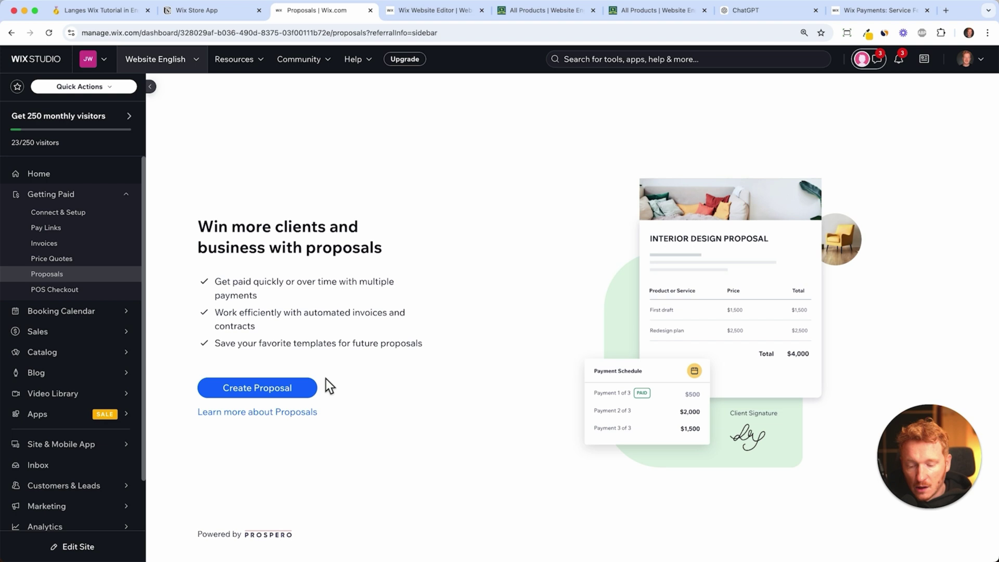
left_click(277, 396)
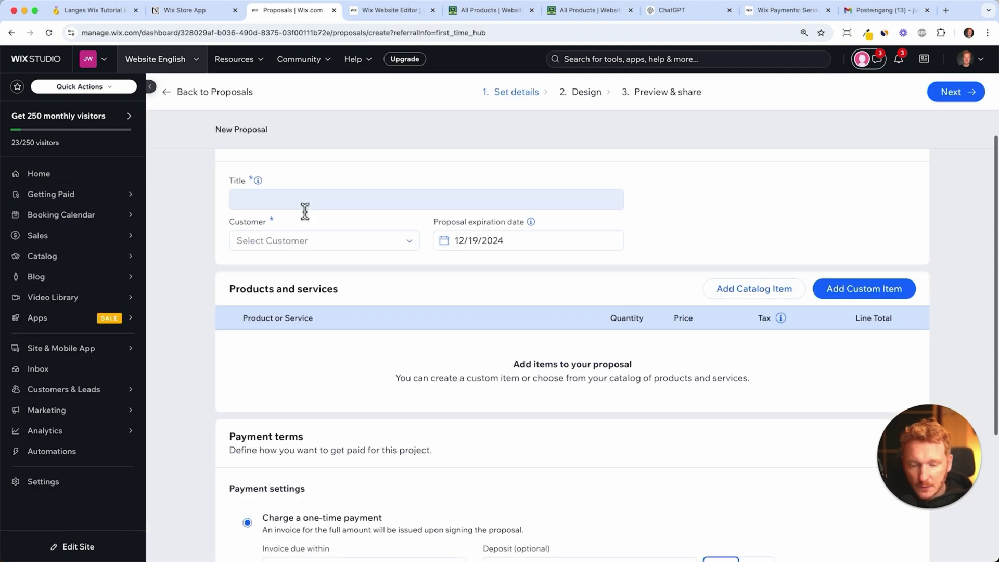
left_click(305, 208)
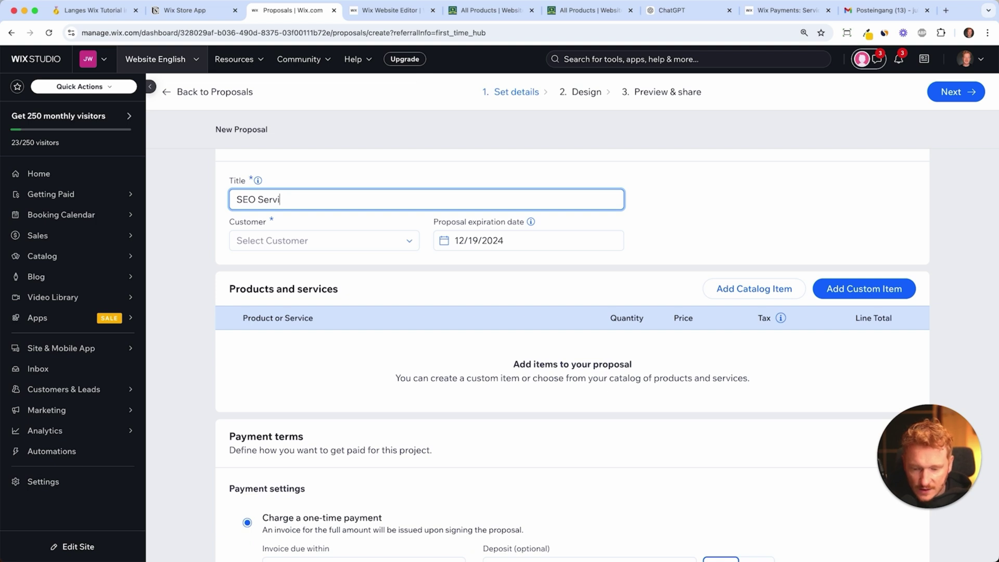
type("SEO Consu")
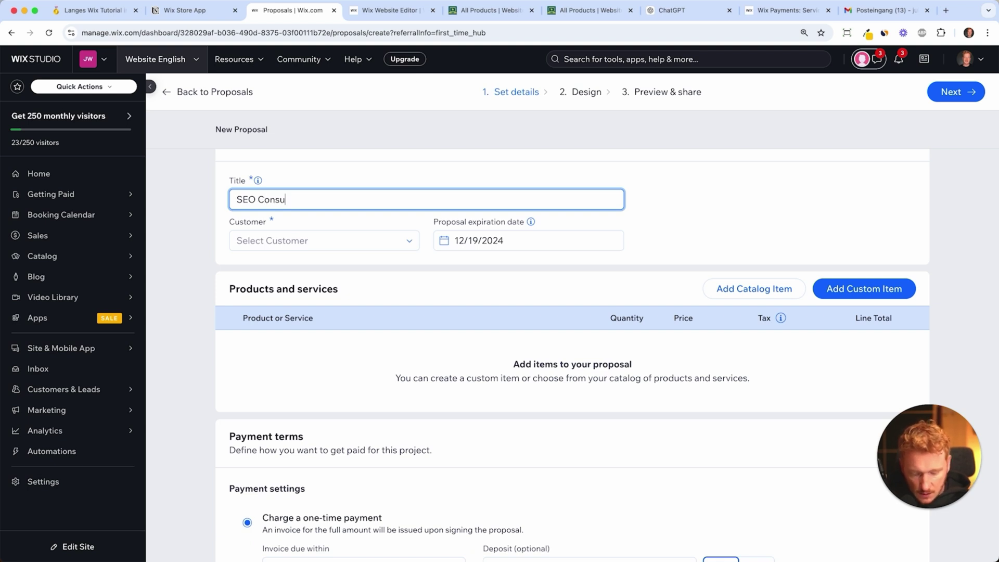
type("ltancy")
left_click(319, 243)
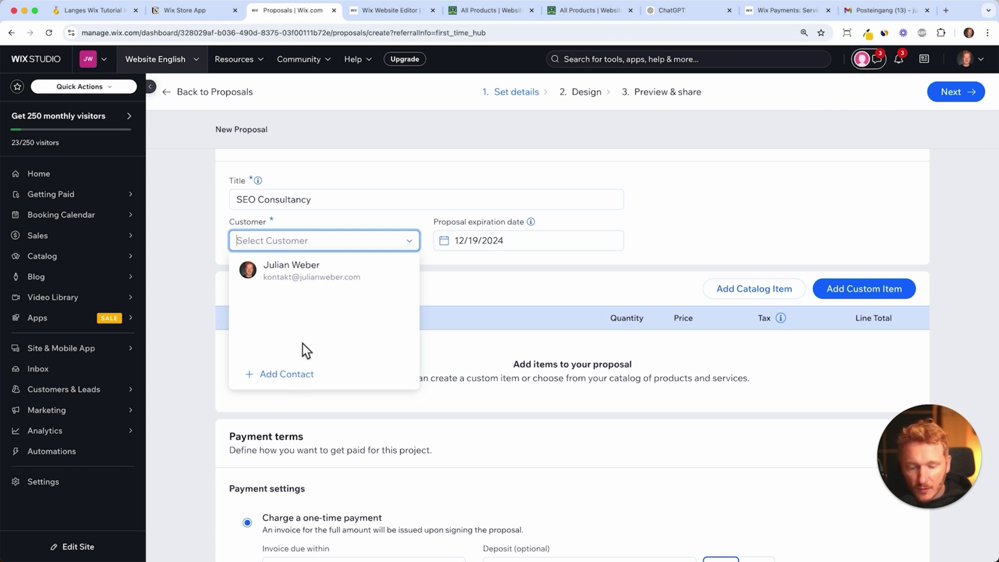
left_click(359, 281)
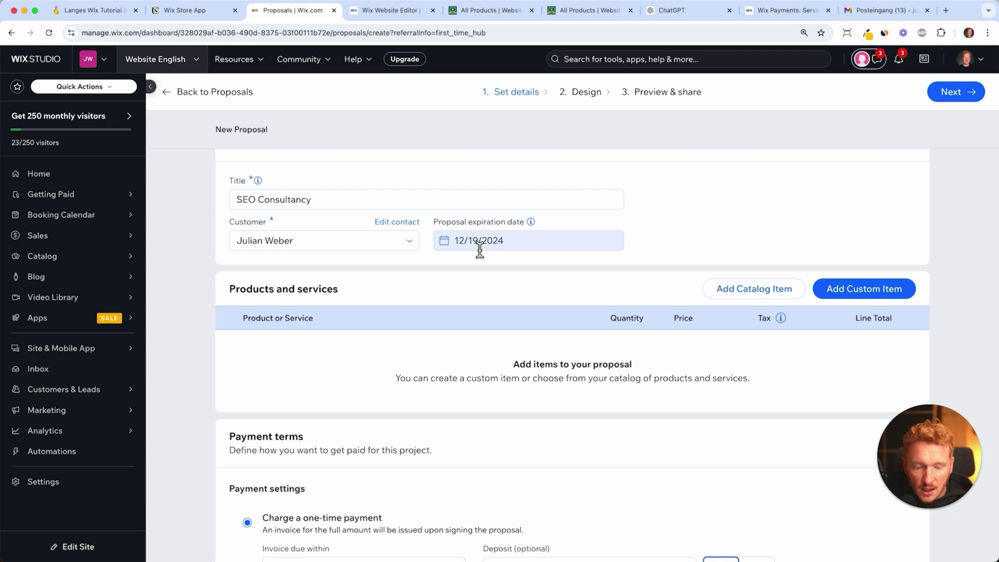
scroll(623, 300, "down", 1)
scroll(763, 309, "down", 2)
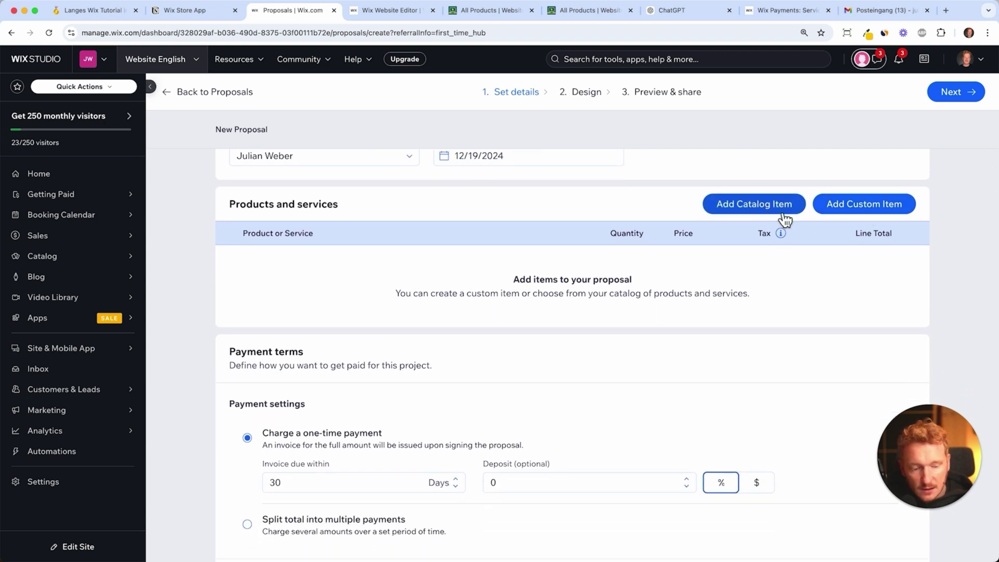
Step: Add a custom item 'SEO Services' priced at 1200 with the Services tax group
left_click(853, 208)
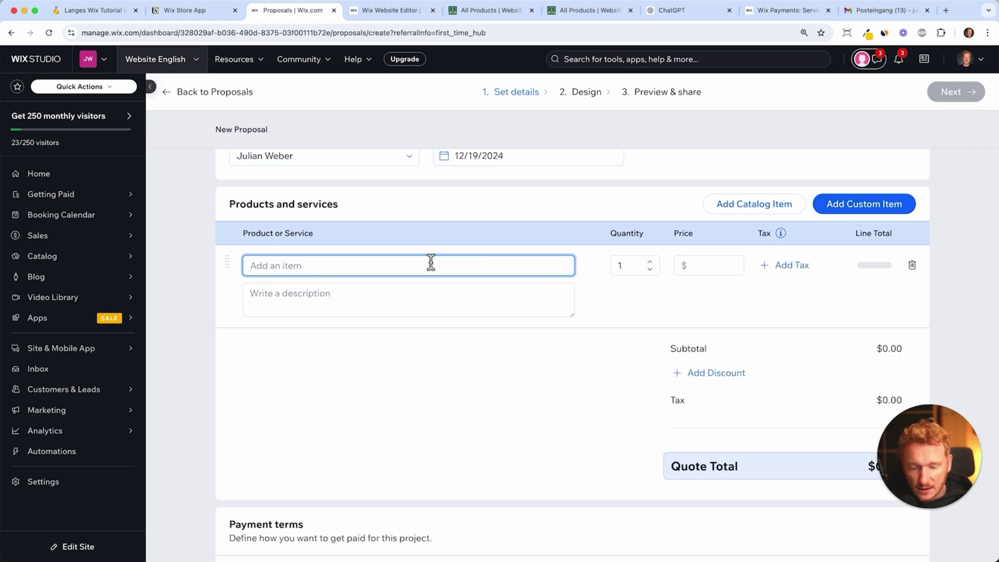
type("SEO S")
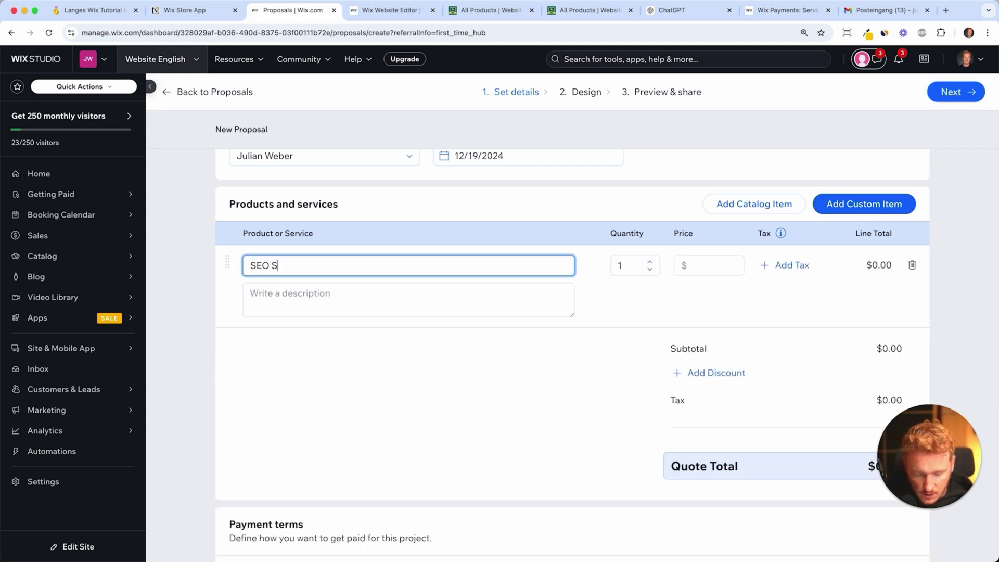
type("ervices")
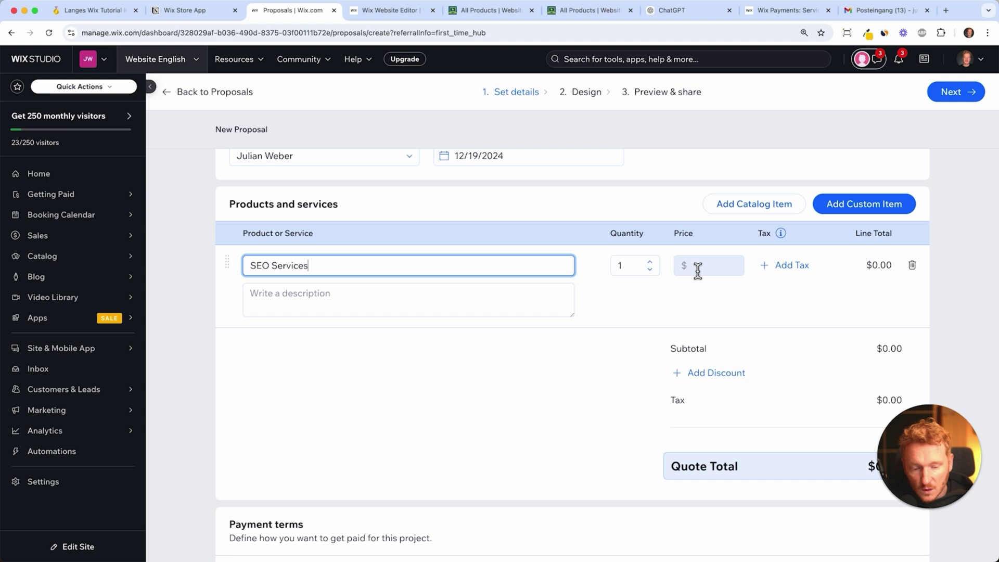
left_click(706, 268)
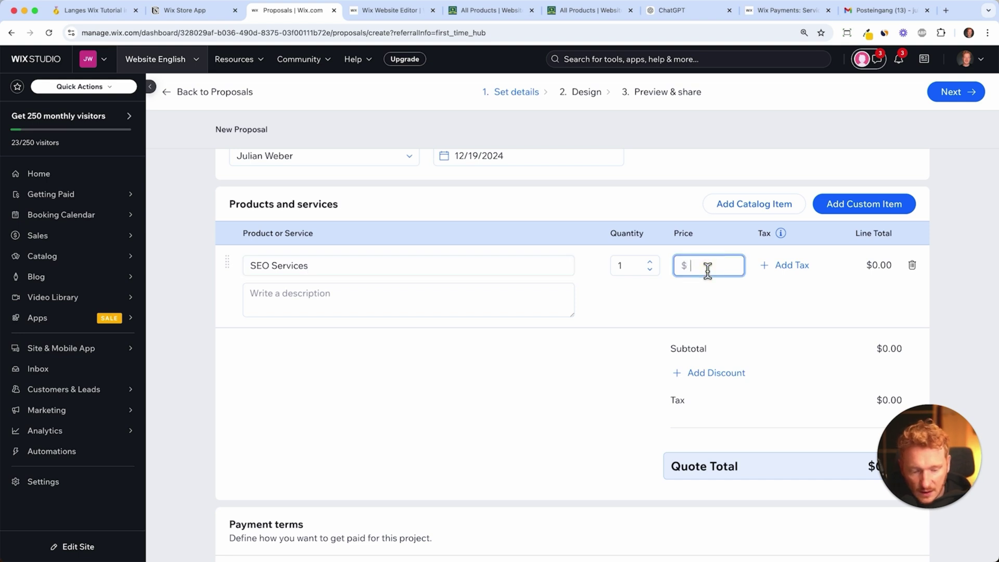
type("12")
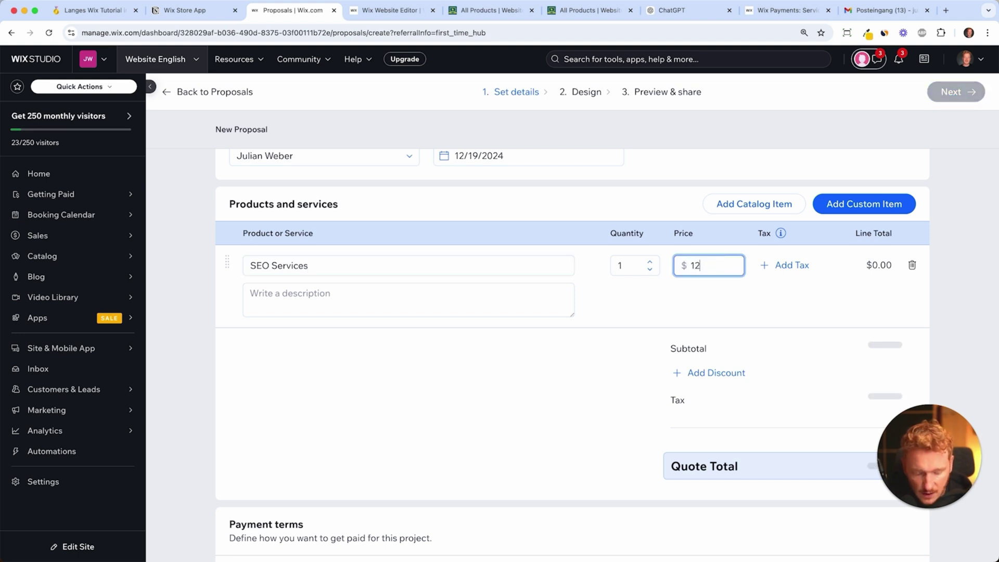
type("00")
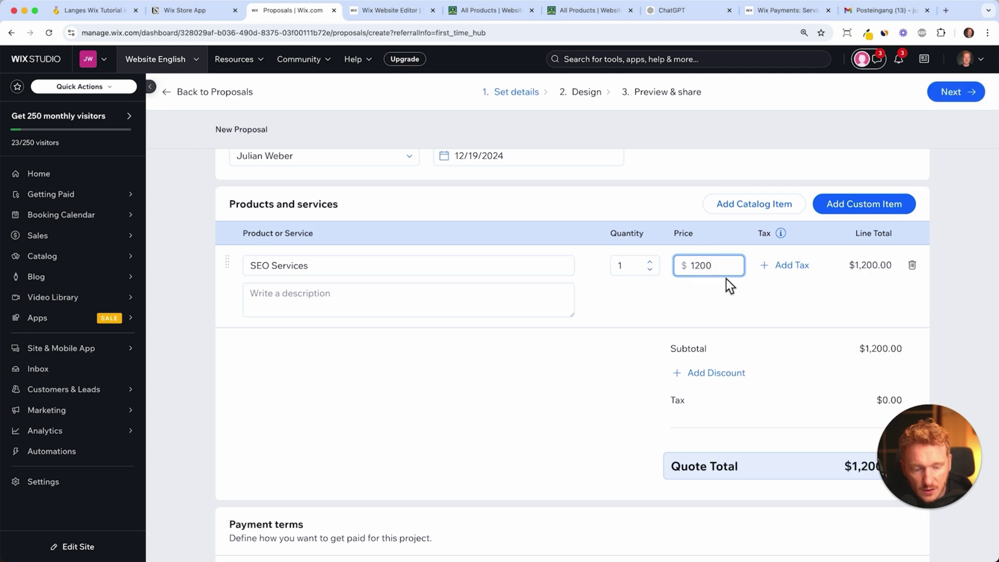
left_click(792, 268)
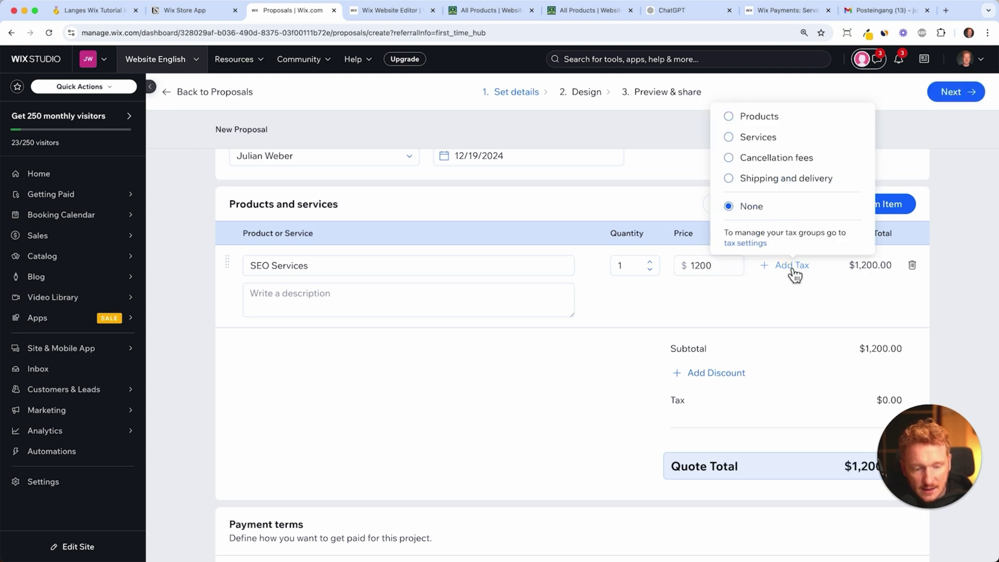
left_click(759, 139)
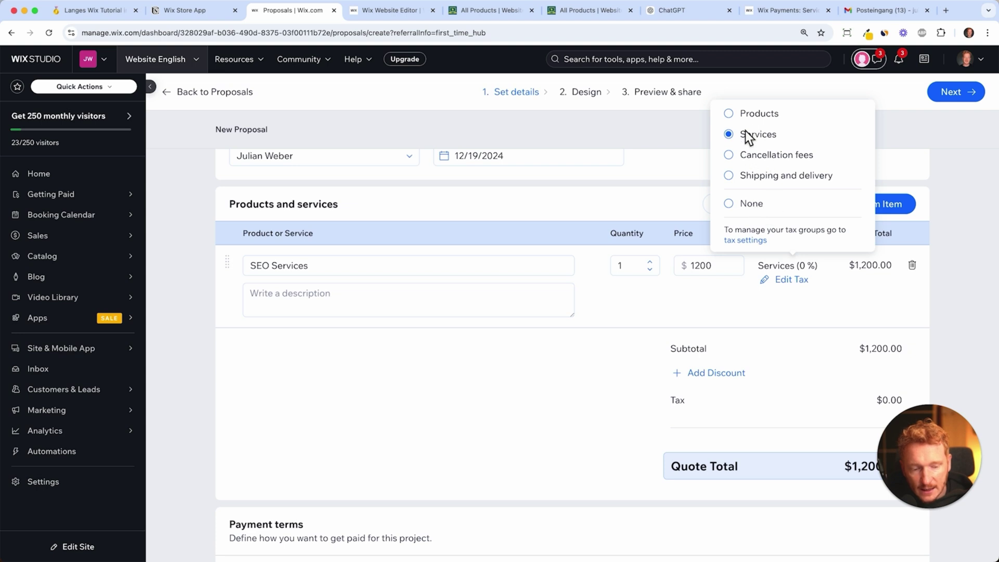
left_click(814, 337)
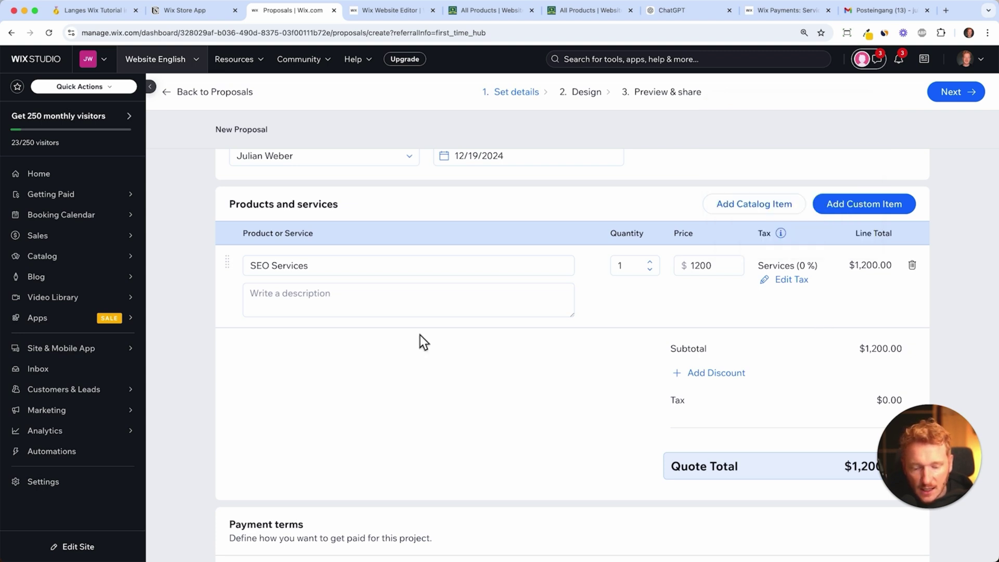
left_click(357, 295)
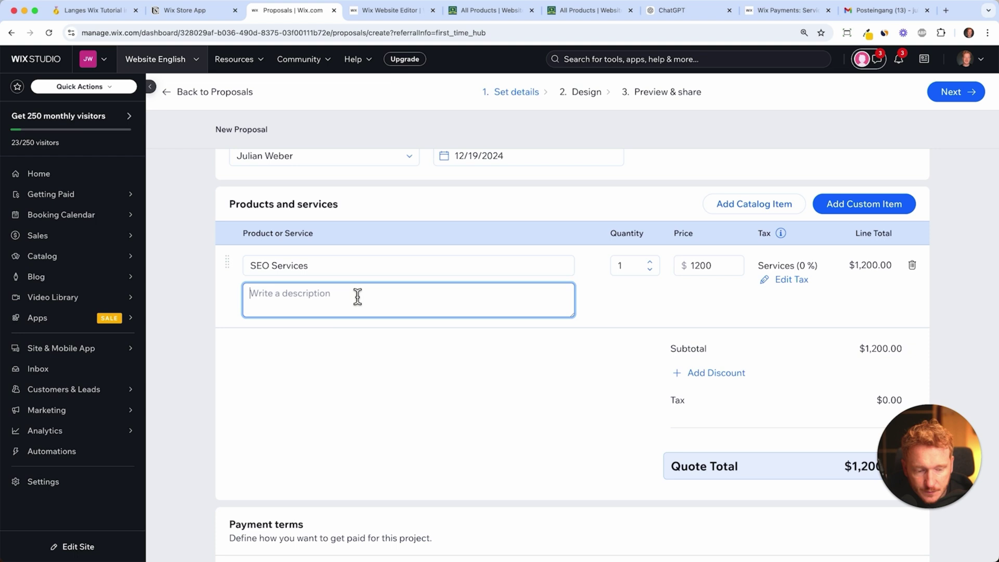
Step: Add a second custom item 'Website Creation' priced at 2000, also taxed as Services
left_click(883, 205)
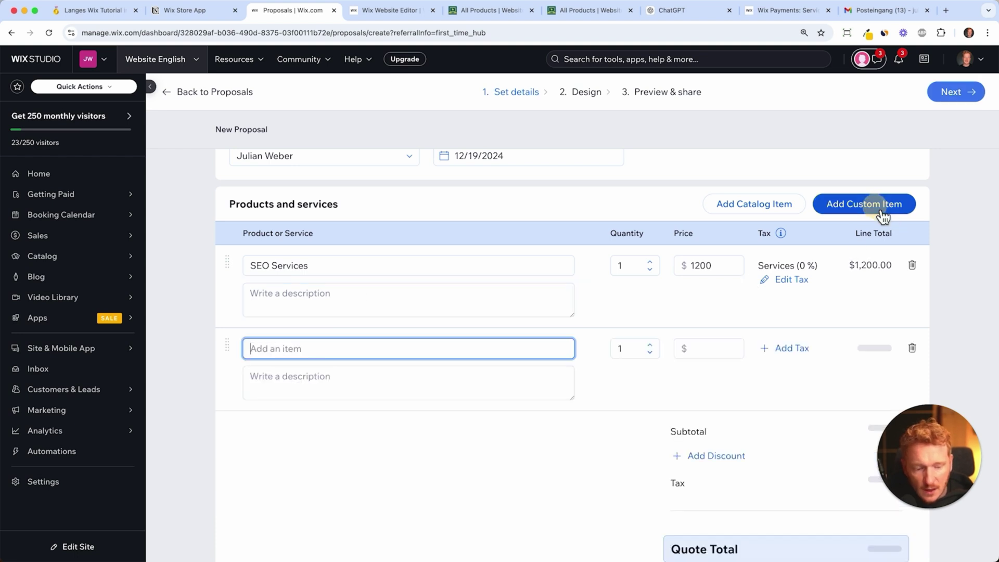
type("Website Creation")
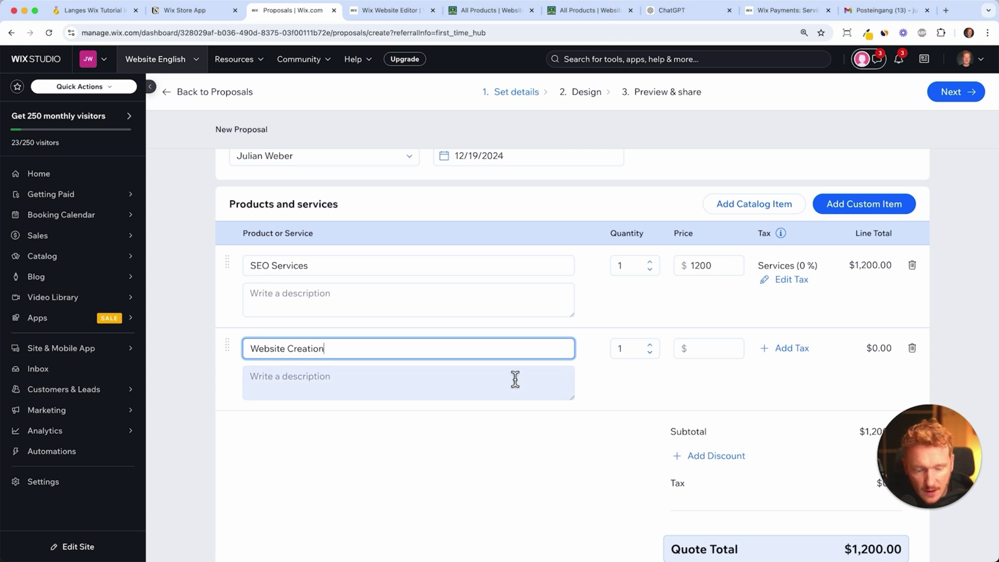
left_click(698, 350)
type("2000")
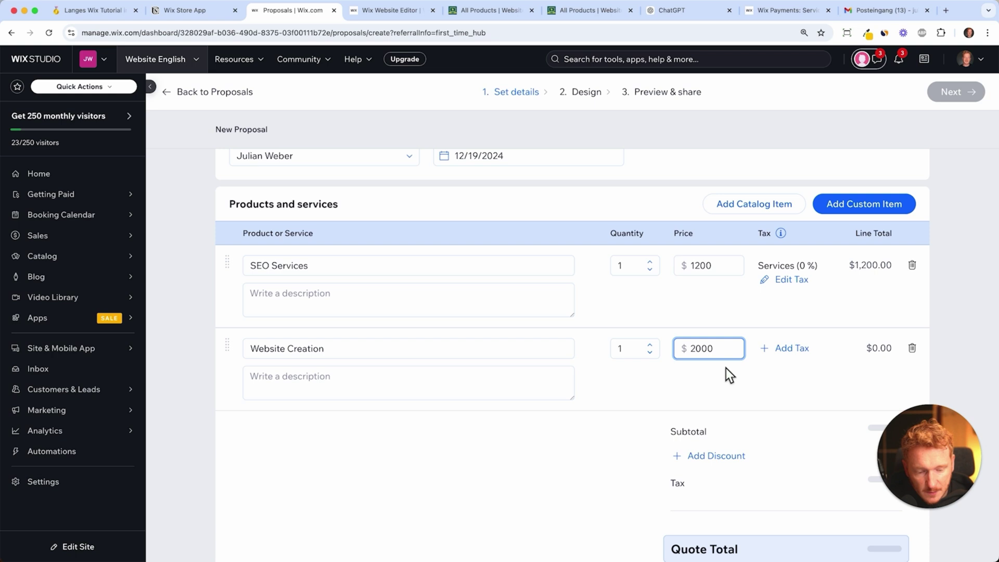
left_click(800, 357)
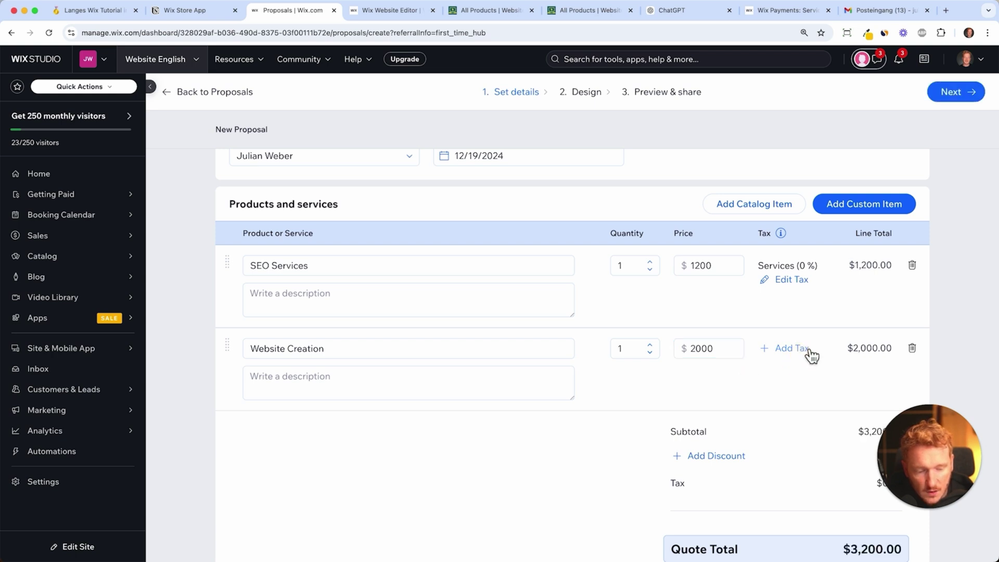
left_click(805, 350)
left_click(766, 225)
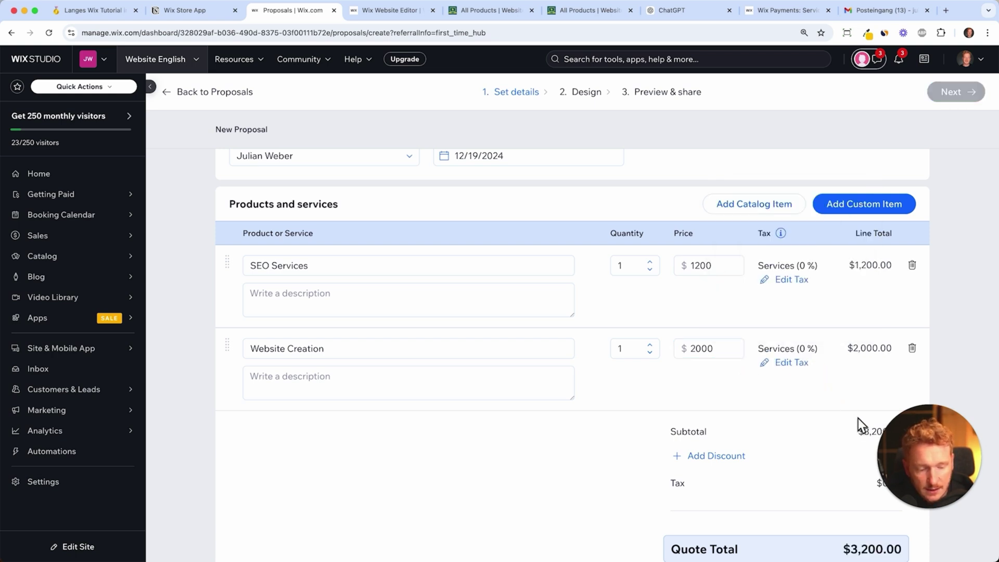
Step: Set a one-time payment due within 30 days, 20% deposit, automated invoices kept on
scroll(882, 362, "down", 5)
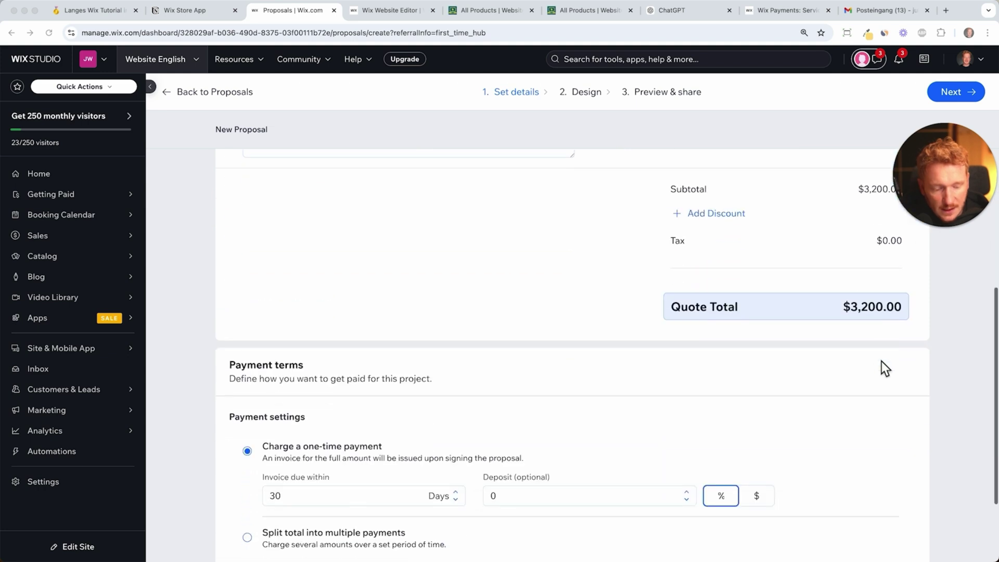
scroll(862, 313, "up", 1)
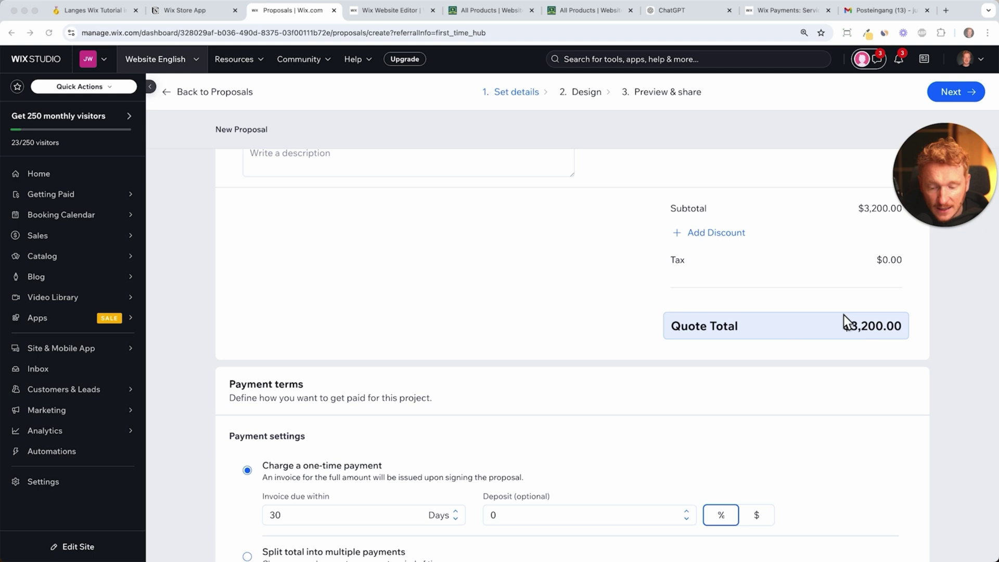
scroll(665, 407, "down", 3)
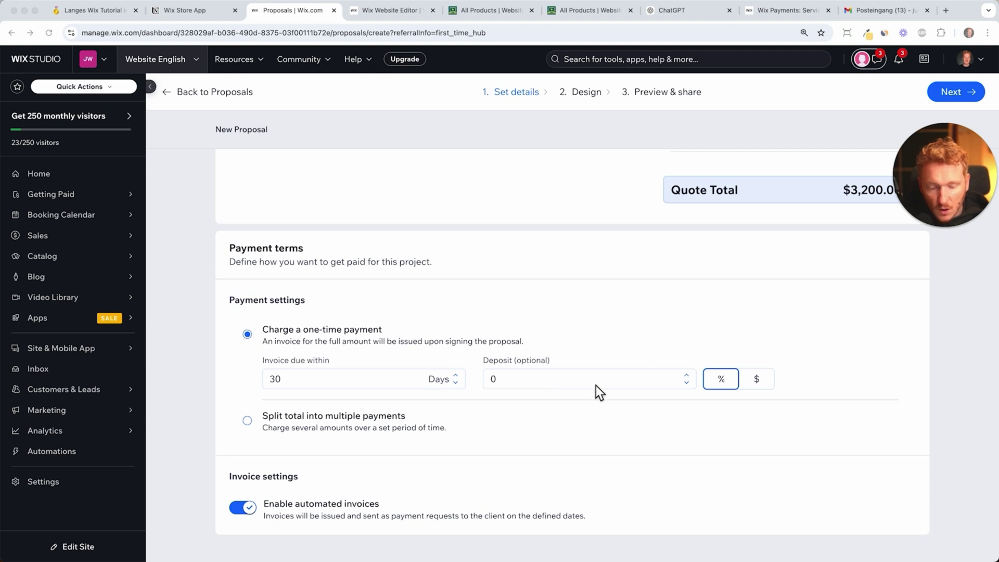
left_click(622, 382)
left_click(666, 386)
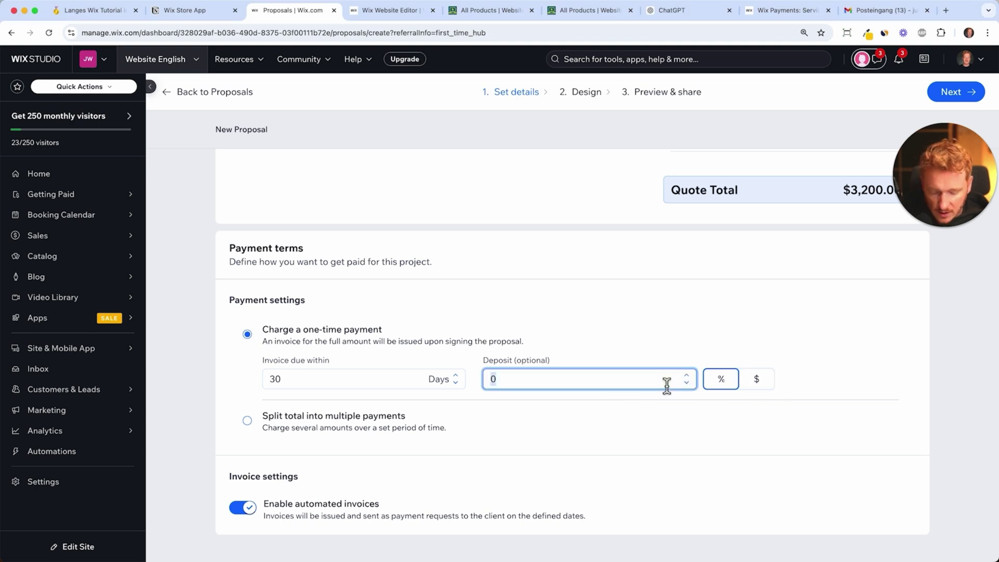
type("20")
left_click(747, 356)
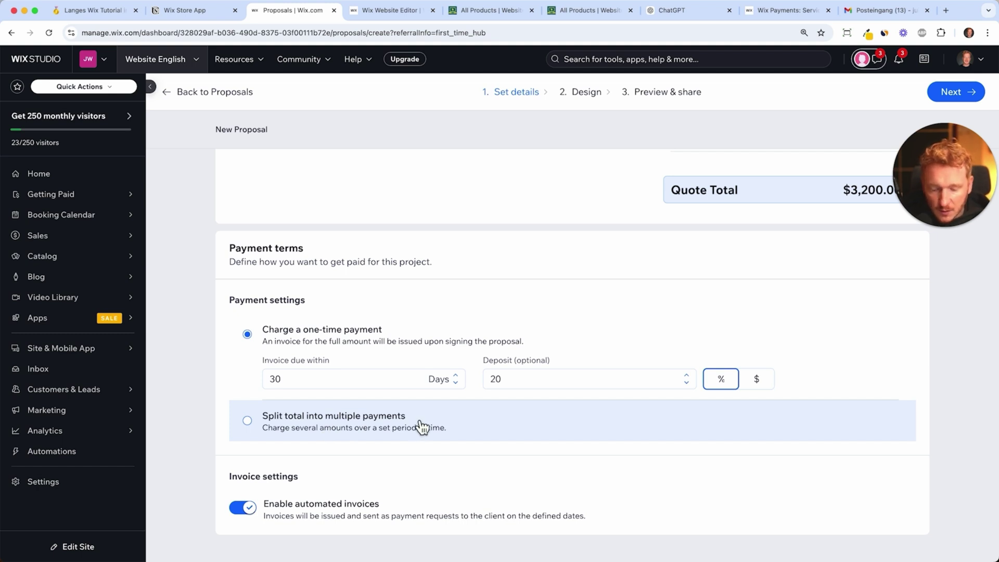
scroll(406, 358, "up", 1)
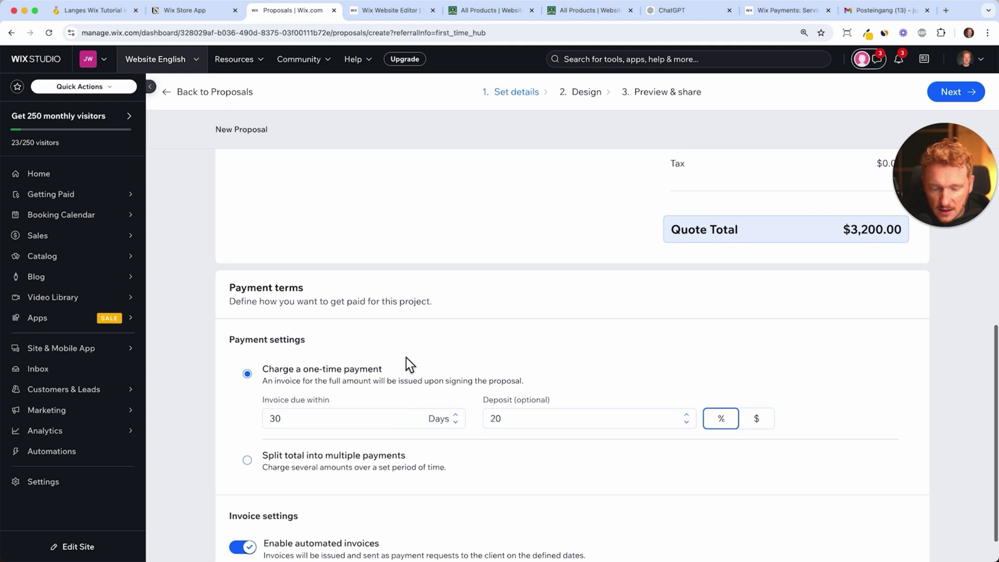
scroll(406, 358, "down", 1)
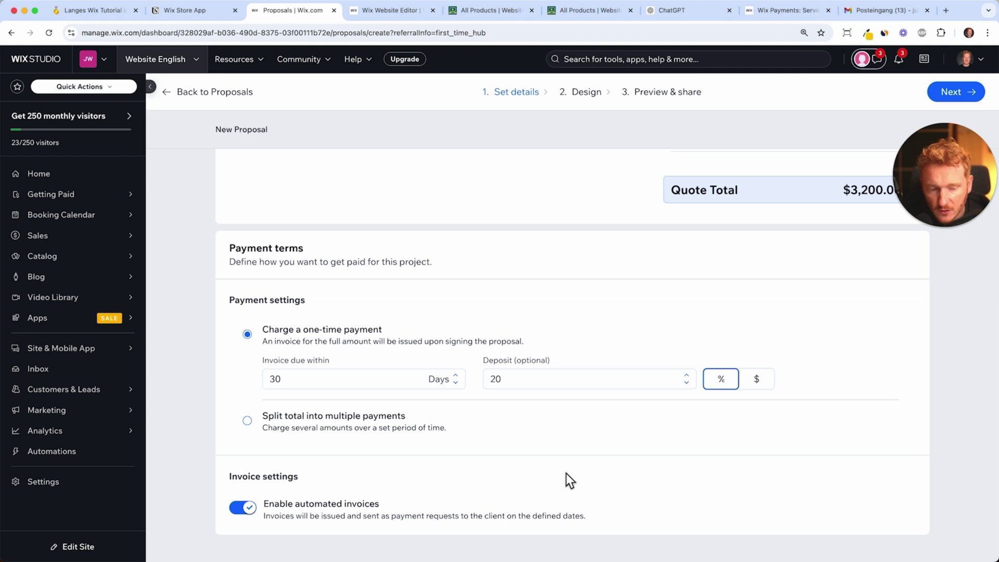
scroll(566, 473, "up", 10)
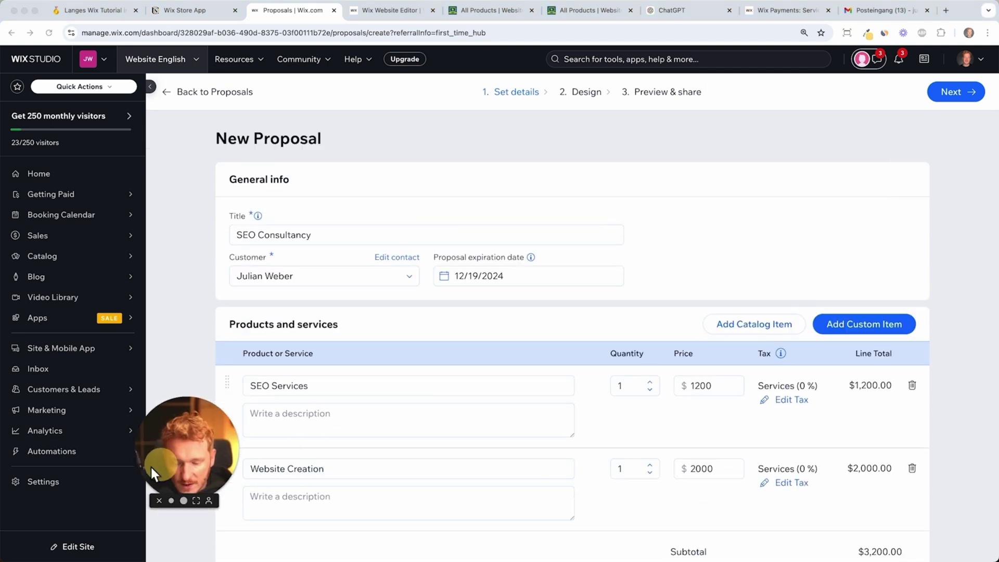
left_click_drag(151, 467, 67, 478)
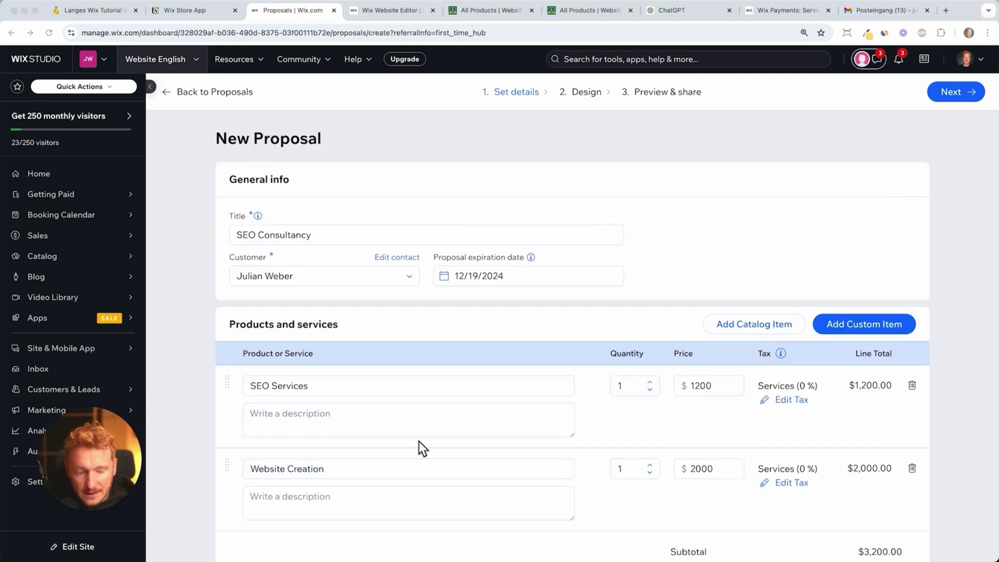
Step: Continue to template selection and preview the Basic Proposal Template's cost and payment sections
left_click(963, 92)
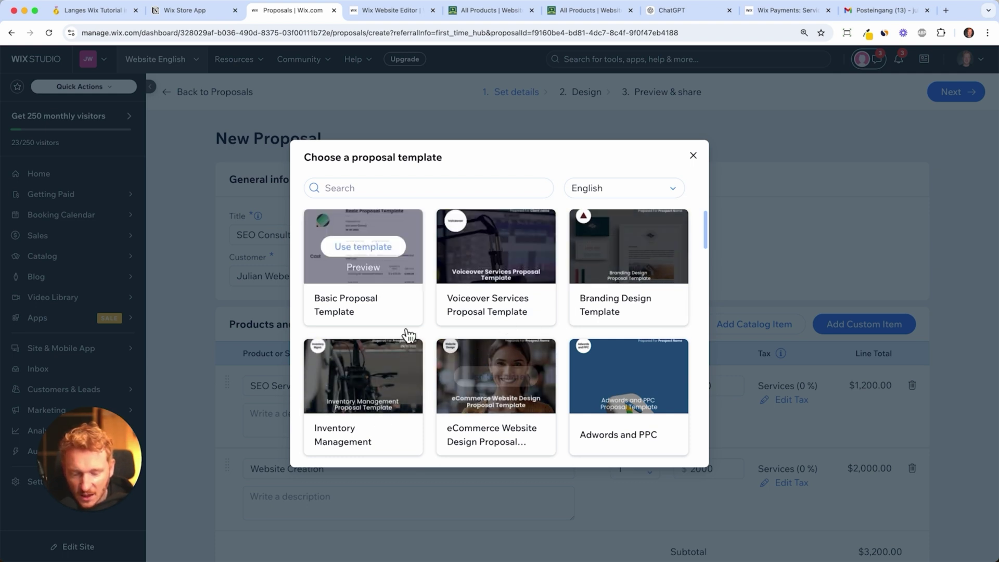
left_click(363, 267)
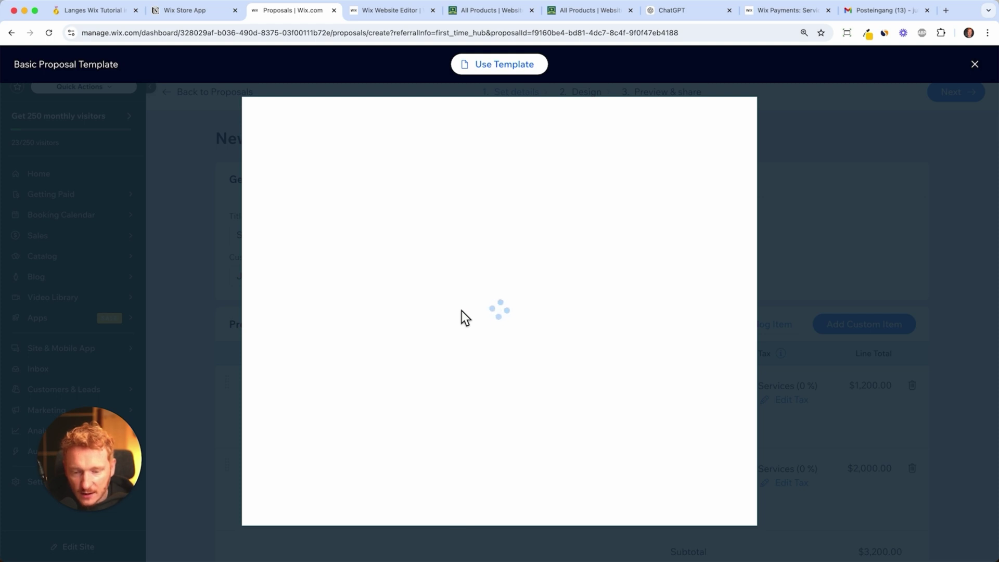
scroll(511, 306, "down", 1)
scroll(510, 307, "down", 8)
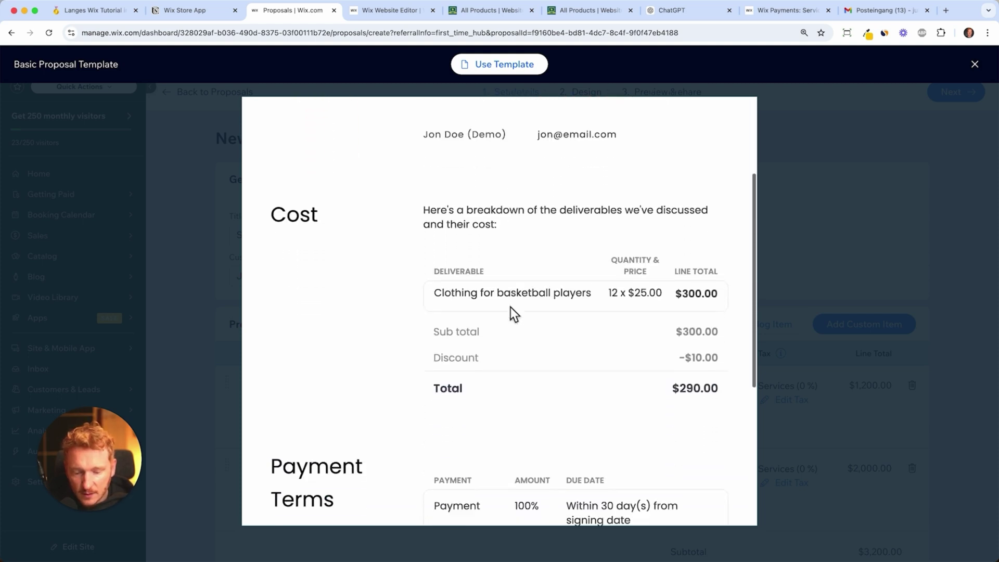
scroll(511, 306, "up", 9)
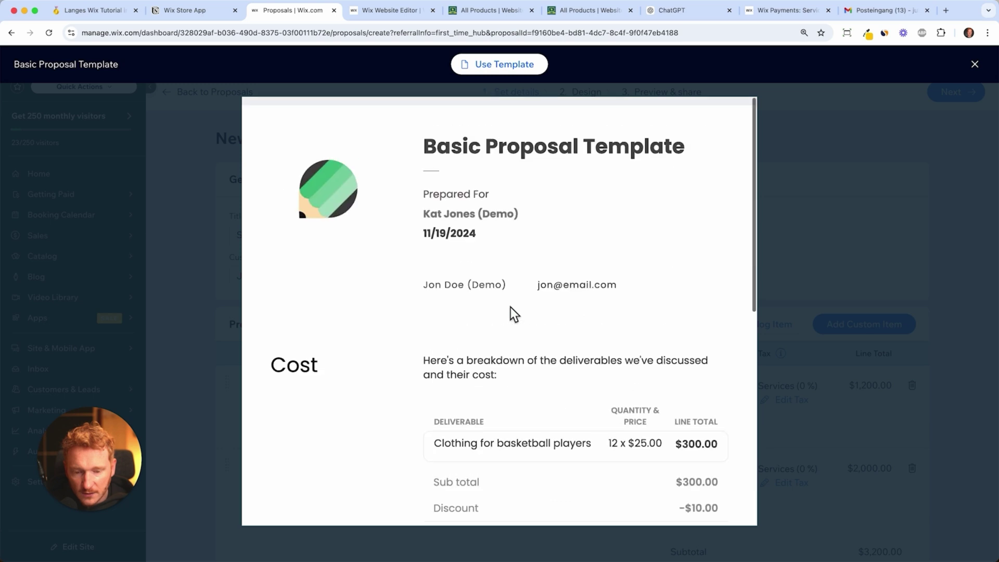
Step: Start the proposal from the Basic Proposal Template
left_click(524, 62)
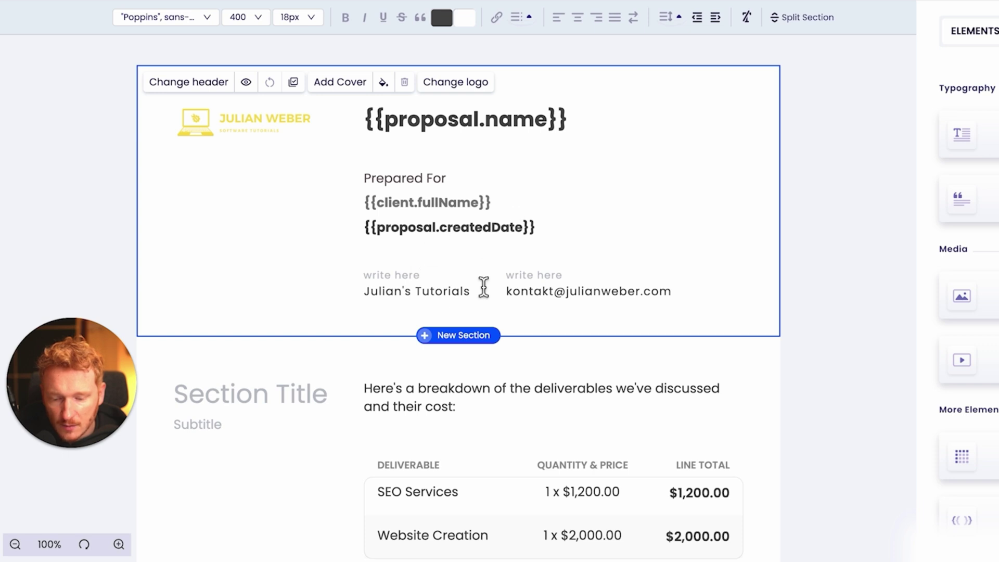
scroll(468, 320, "down", 3)
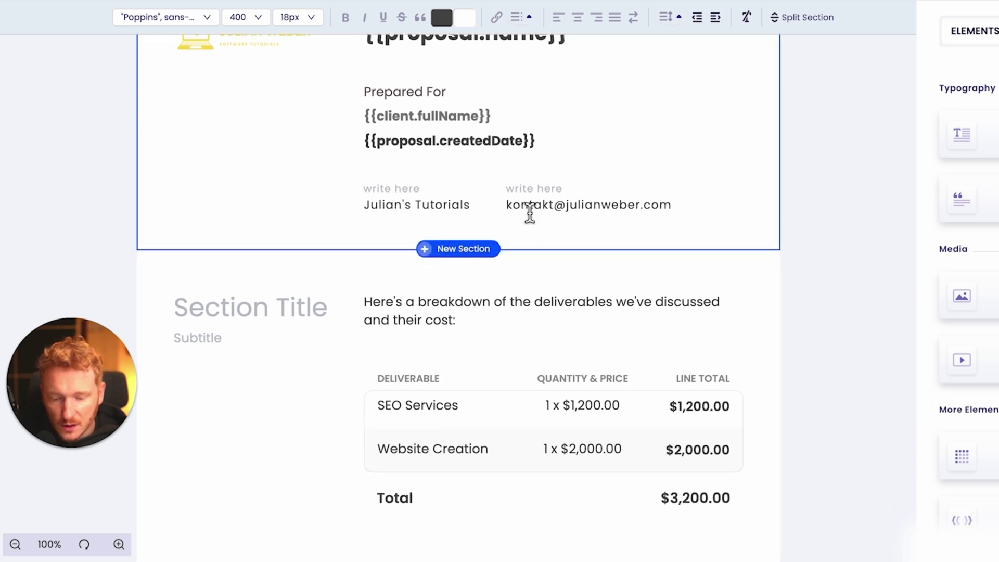
scroll(673, 283, "down", 3)
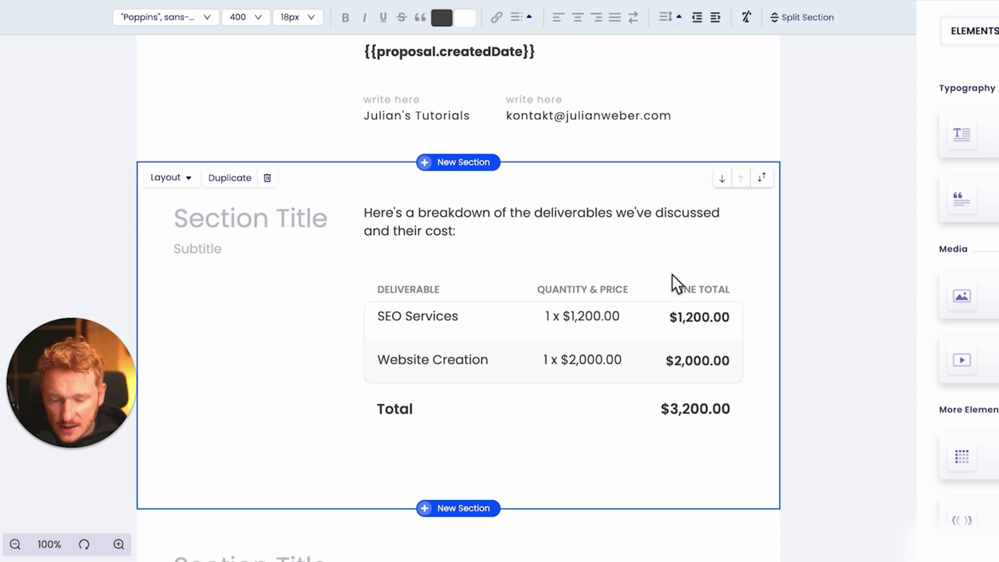
scroll(672, 274, "down", 3)
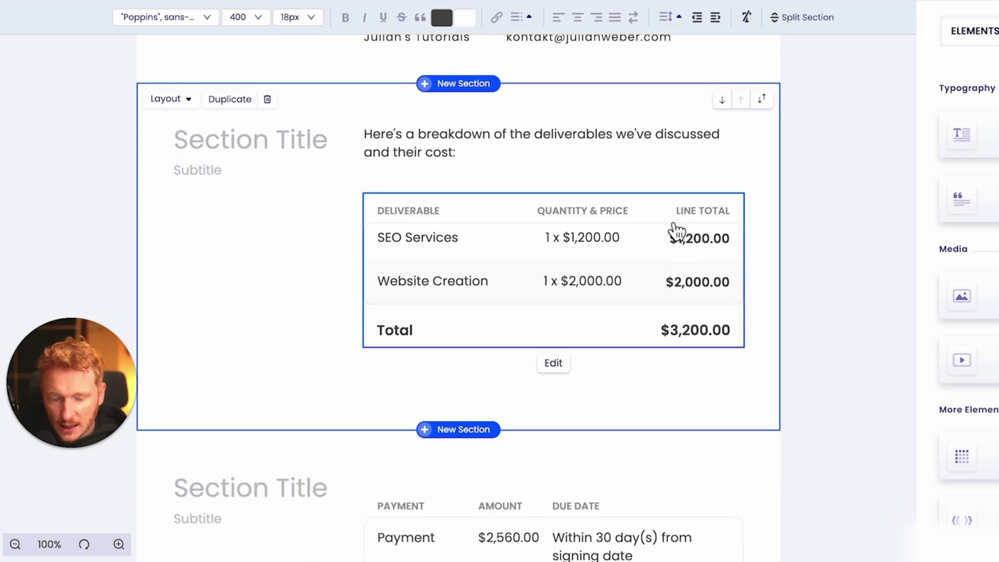
Step: Rename the section titles to Cost, Payment Terms and Signature, then show the client variables
left_click(181, 137)
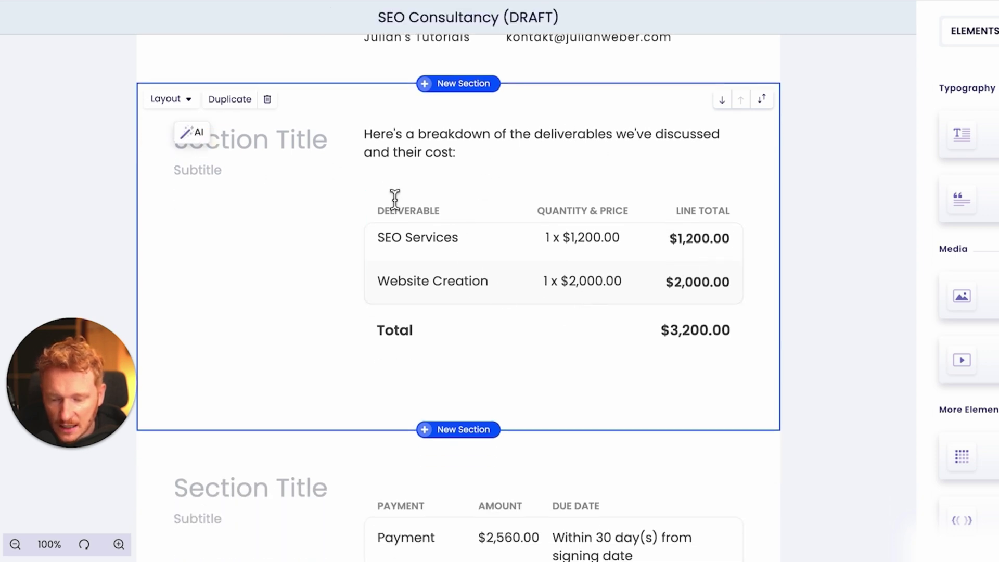
scroll(364, 266, "down", 9)
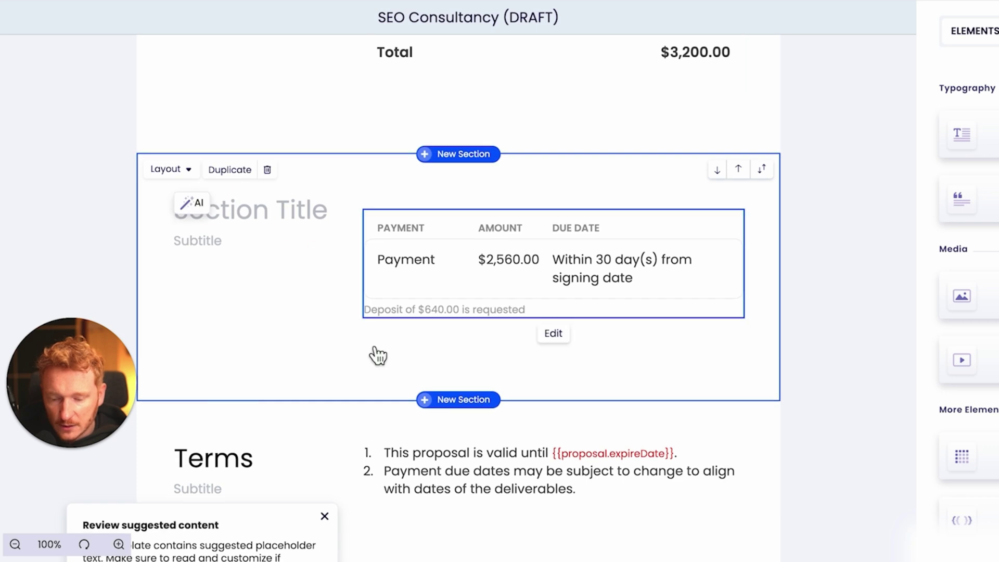
scroll(281, 336, "up", 5)
scroll(323, 364, "down", 12)
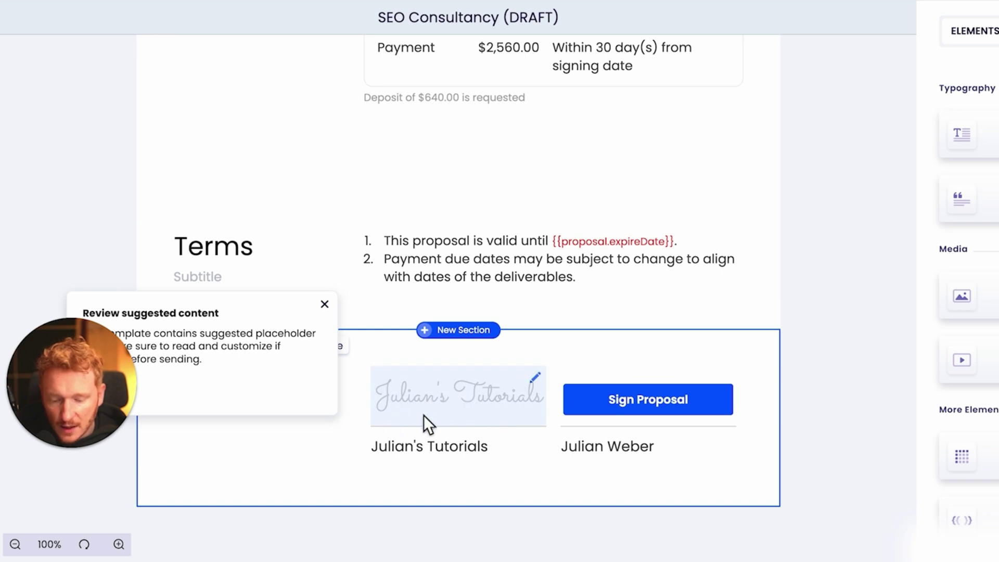
mouse_move(643, 375)
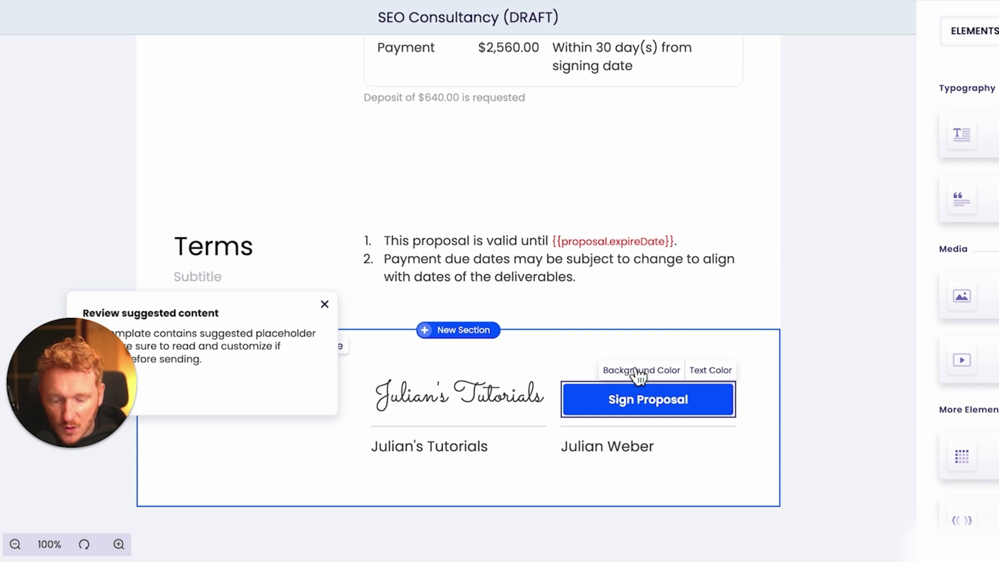
scroll(670, 247, "up", 15)
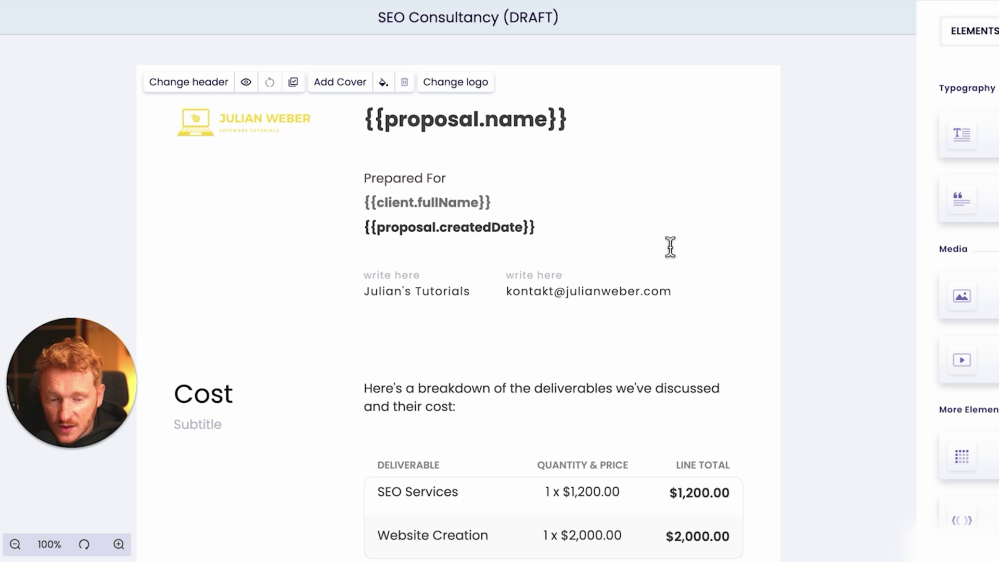
scroll(670, 247, "down", 15)
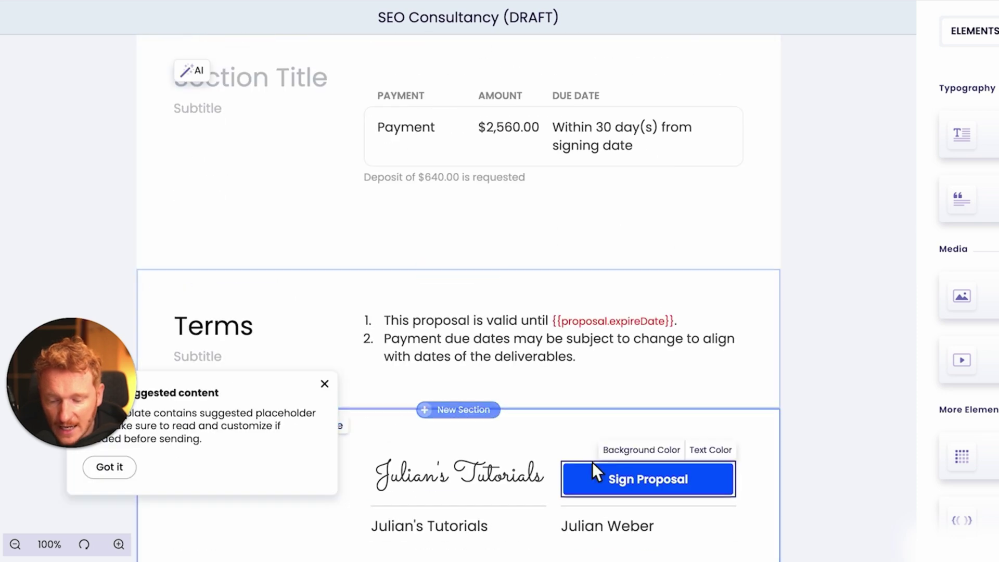
left_click(324, 383)
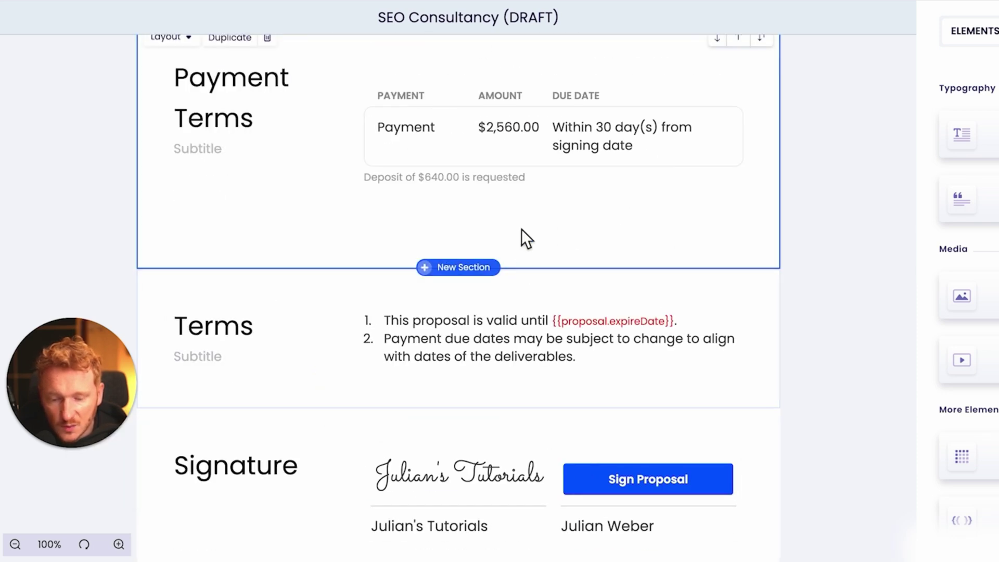
scroll(539, 141, "up", 2)
scroll(538, 208, "down", 3)
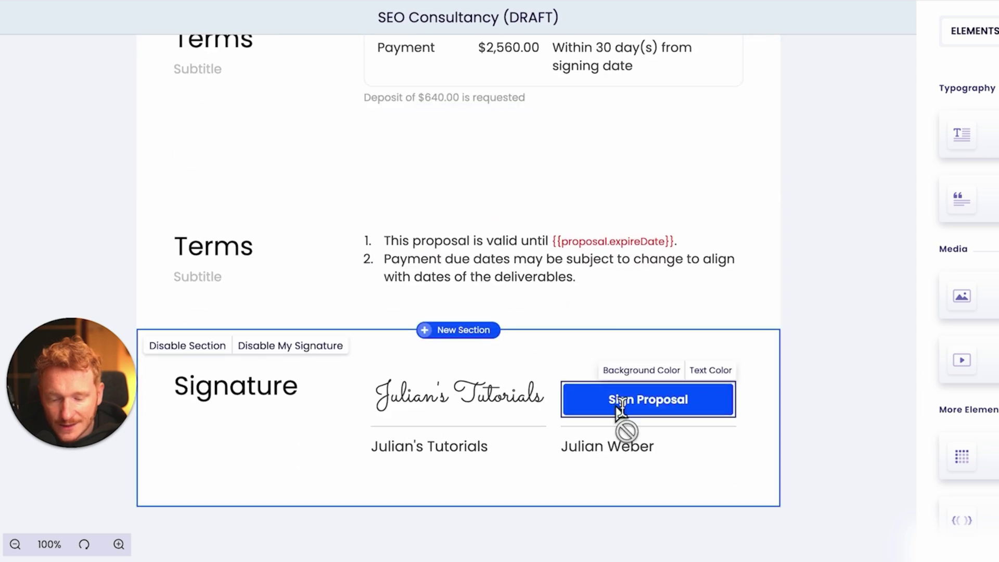
scroll(645, 144, "up", 15)
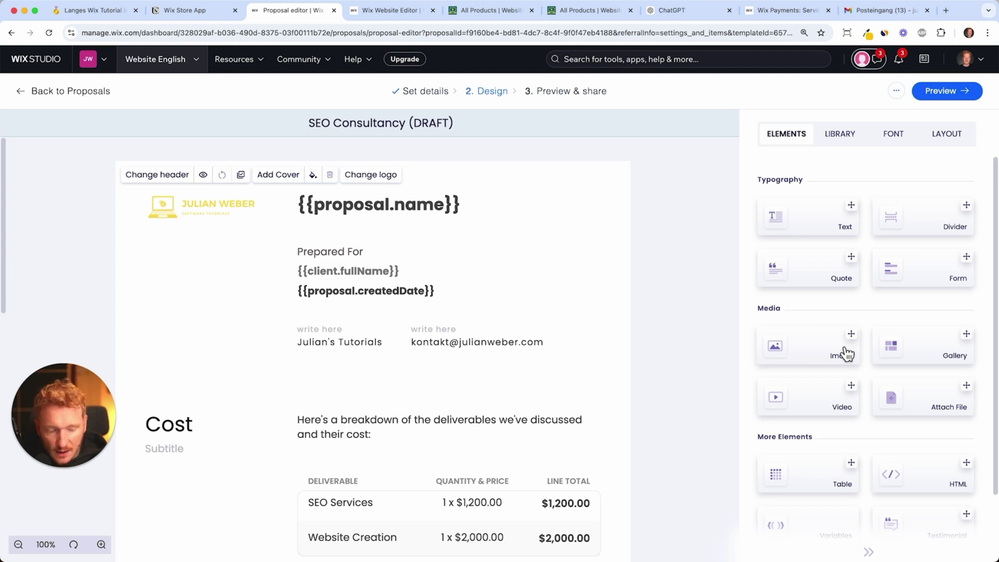
scroll(791, 437, "down", 2)
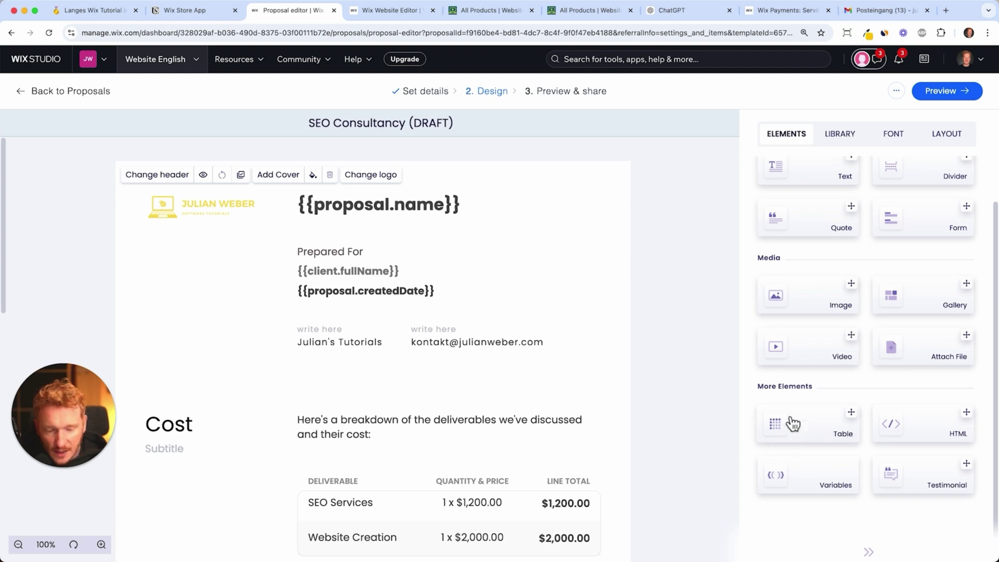
scroll(832, 301, "up", 2)
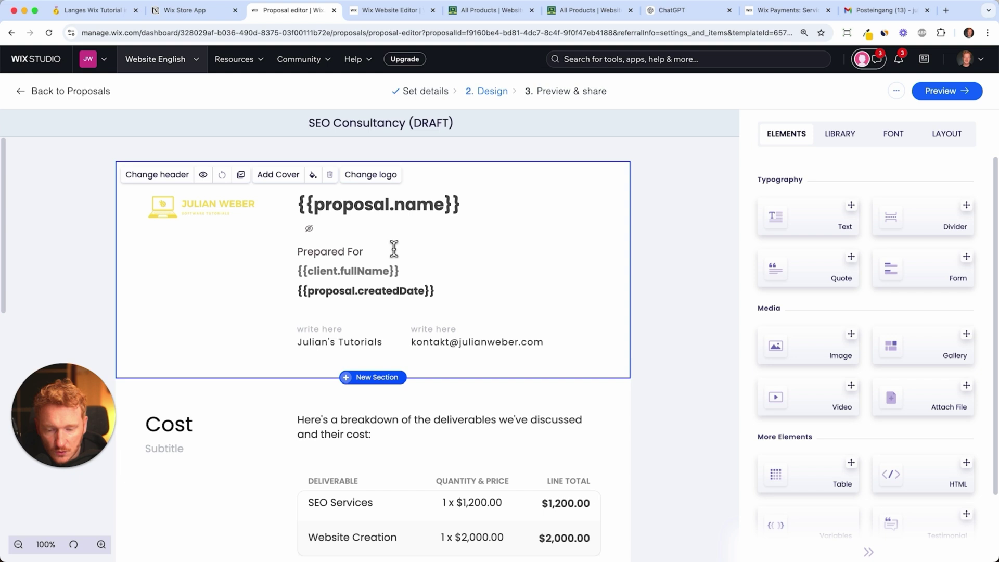
left_click(367, 275)
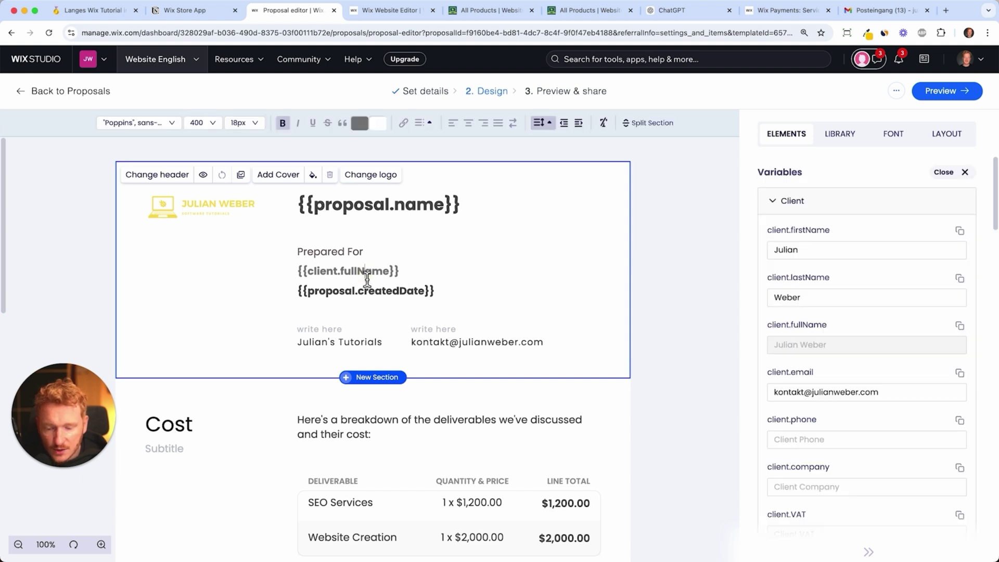
Step: Preview the SEO Consultancy proposal, then share it by email to the client's address
left_click(948, 96)
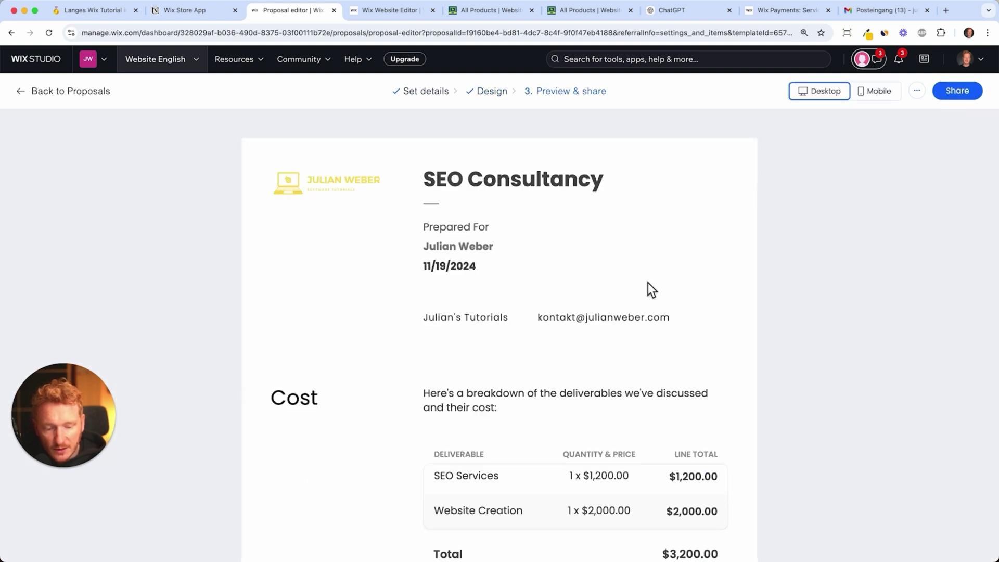
scroll(647, 285, "down", 2)
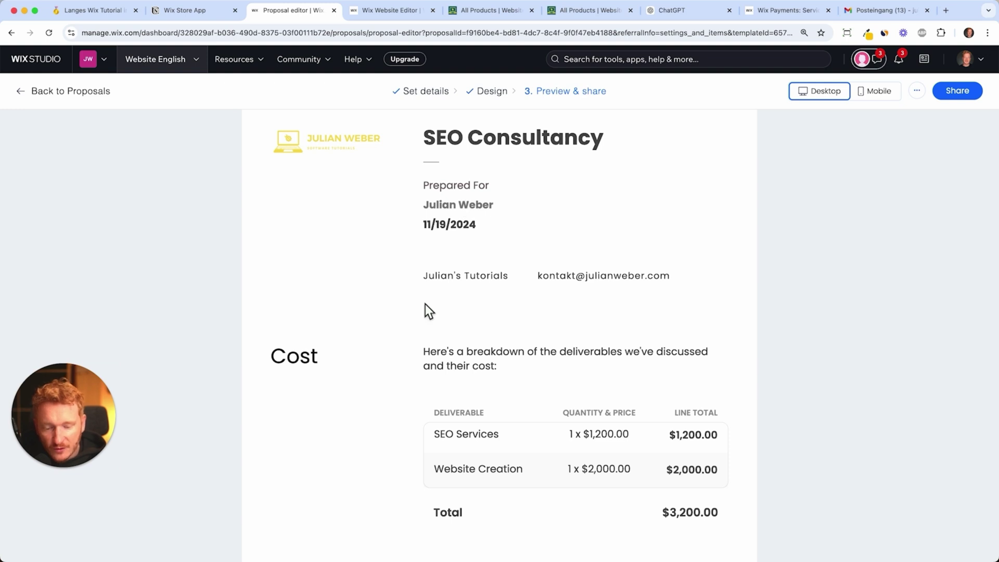
scroll(520, 346, "up", 2)
scroll(520, 346, "down", 8)
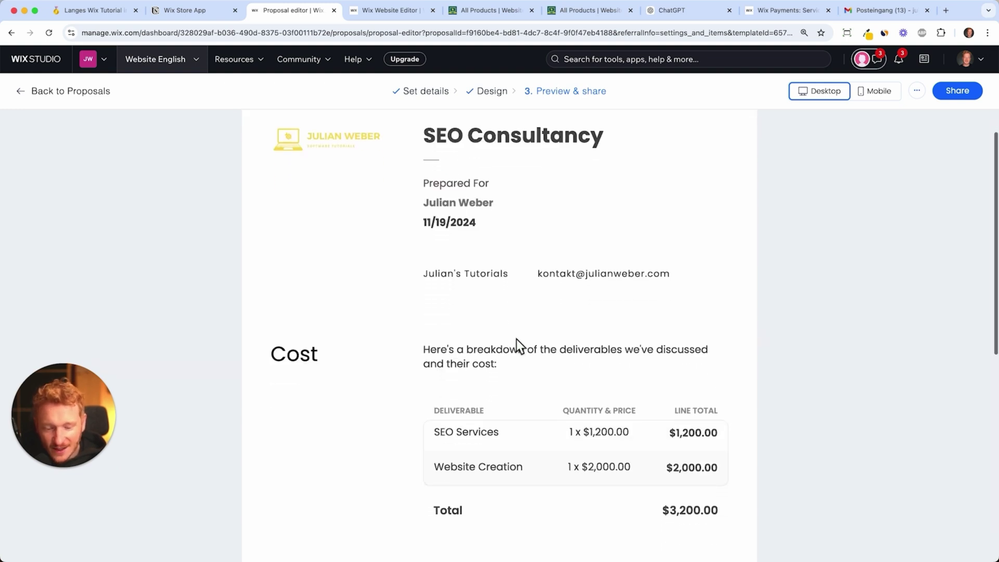
scroll(516, 339, "down", 8)
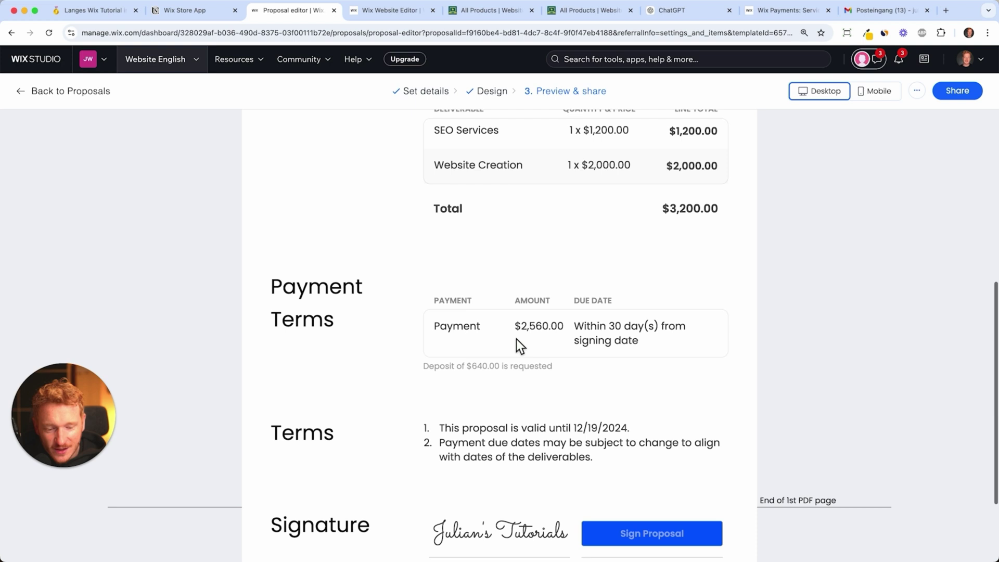
scroll(541, 250, "up", 15)
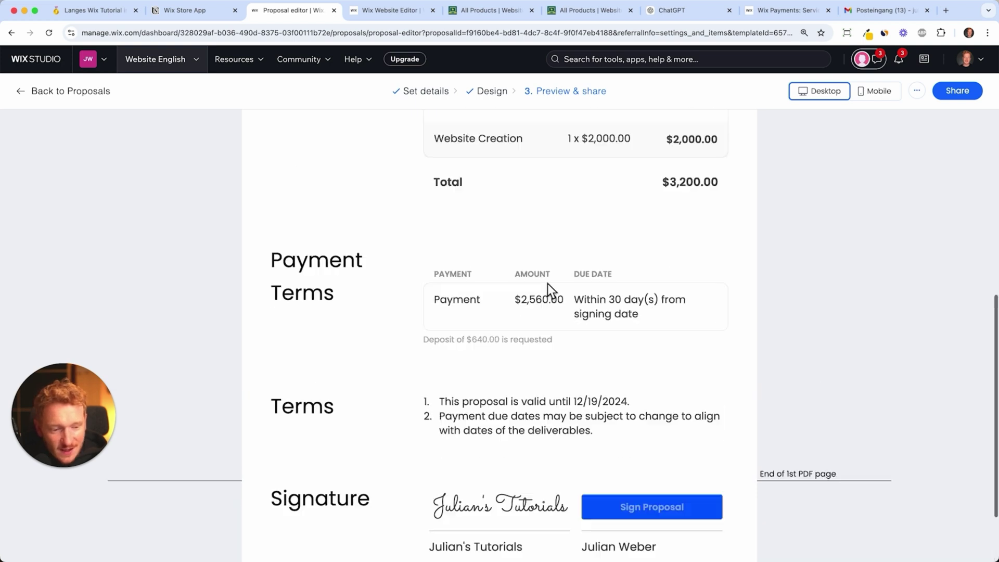
left_click(953, 92)
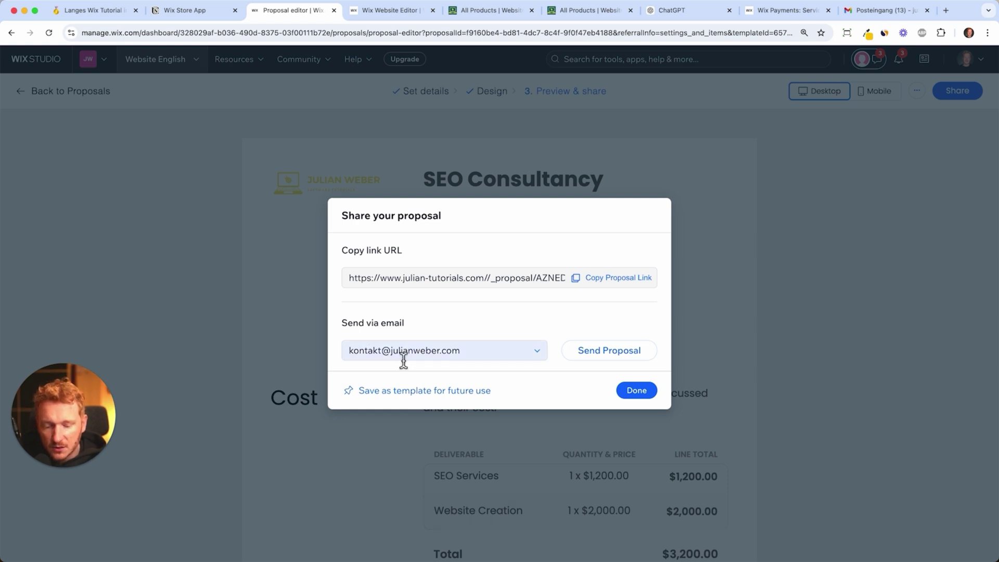
left_click(619, 355)
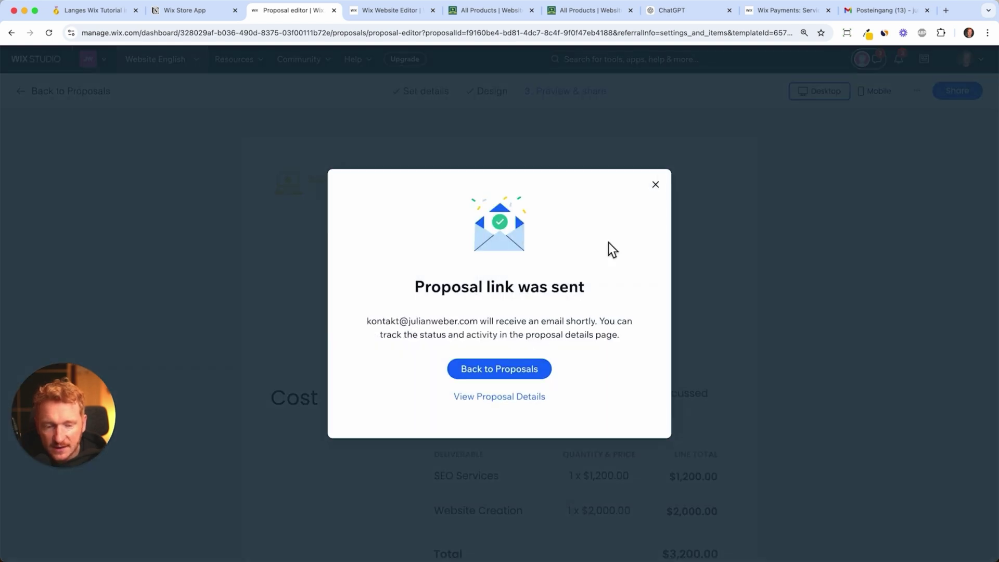
left_click(850, 13)
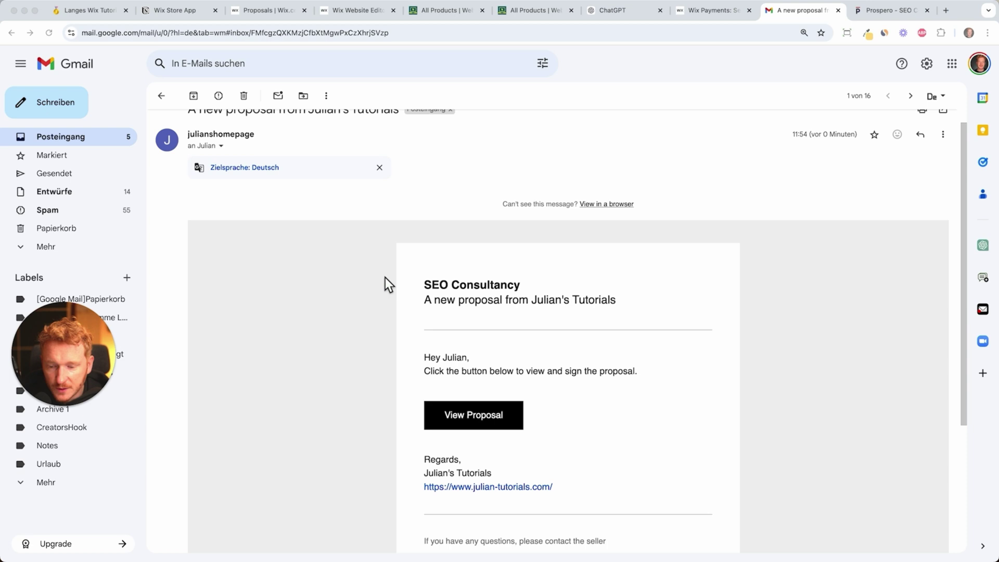
scroll(385, 277, "up", 1)
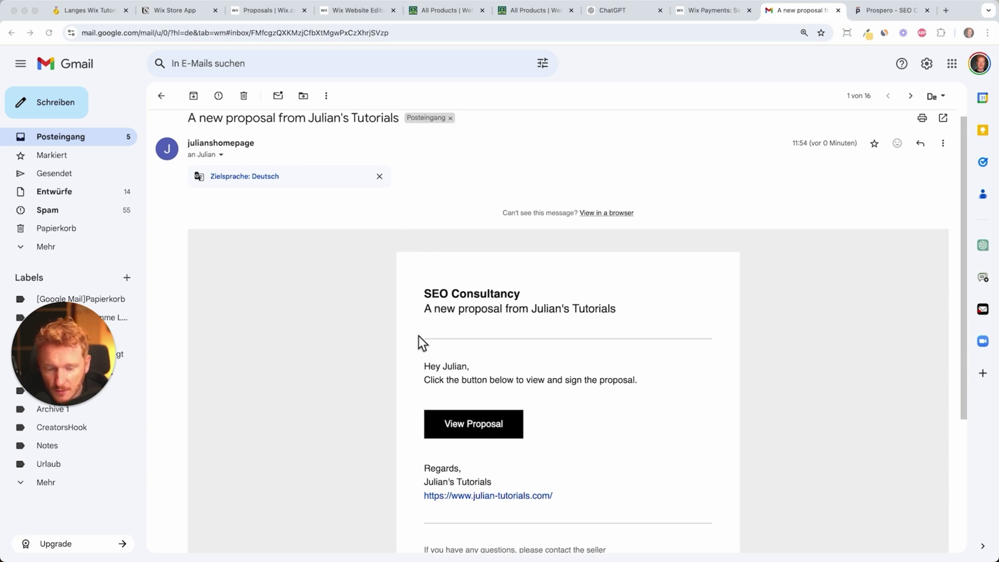
scroll(432, 306, "down", 3)
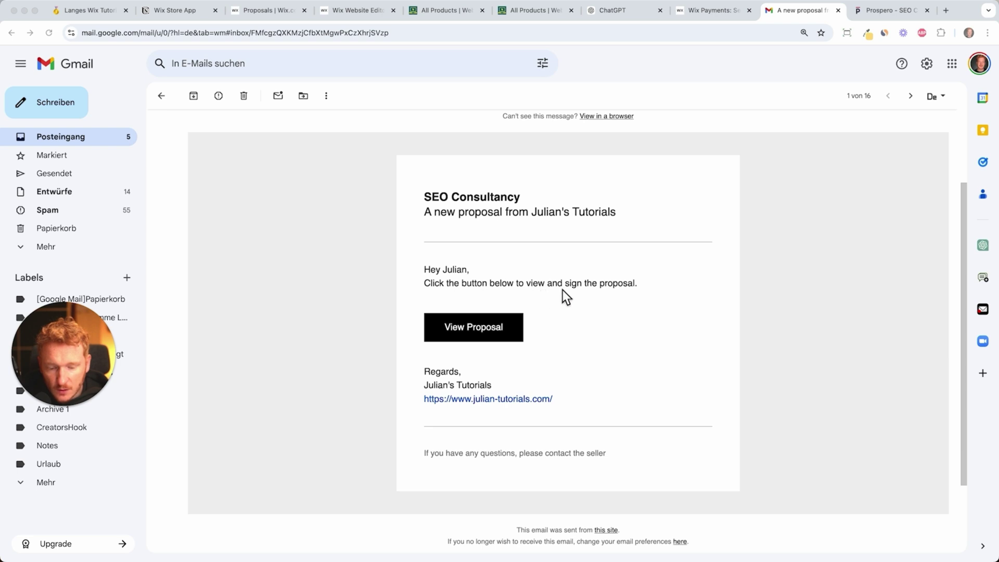
Step: Open the SEO Consultancy proposal from the email and begin signing it
left_click(486, 331)
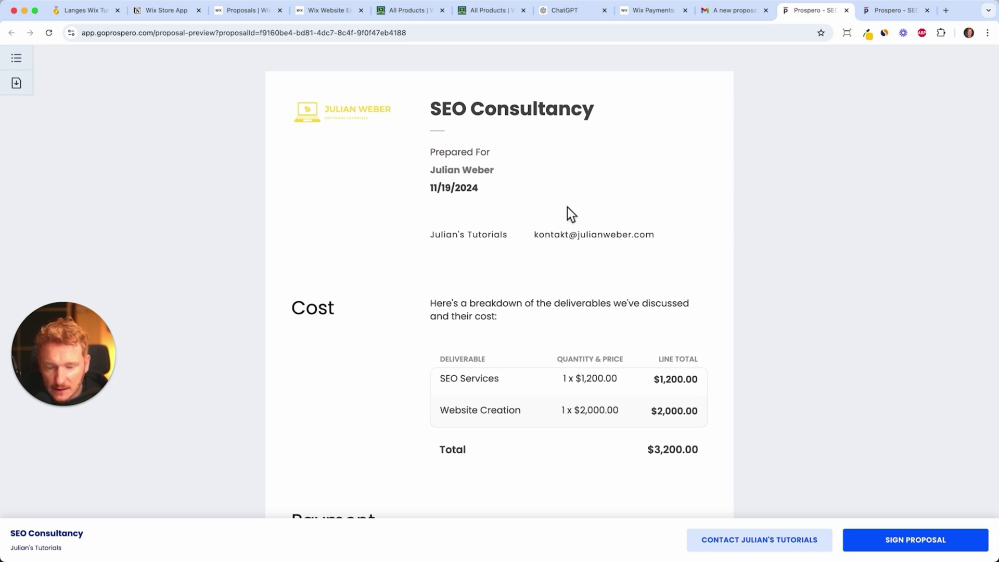
scroll(592, 208, "down", 5)
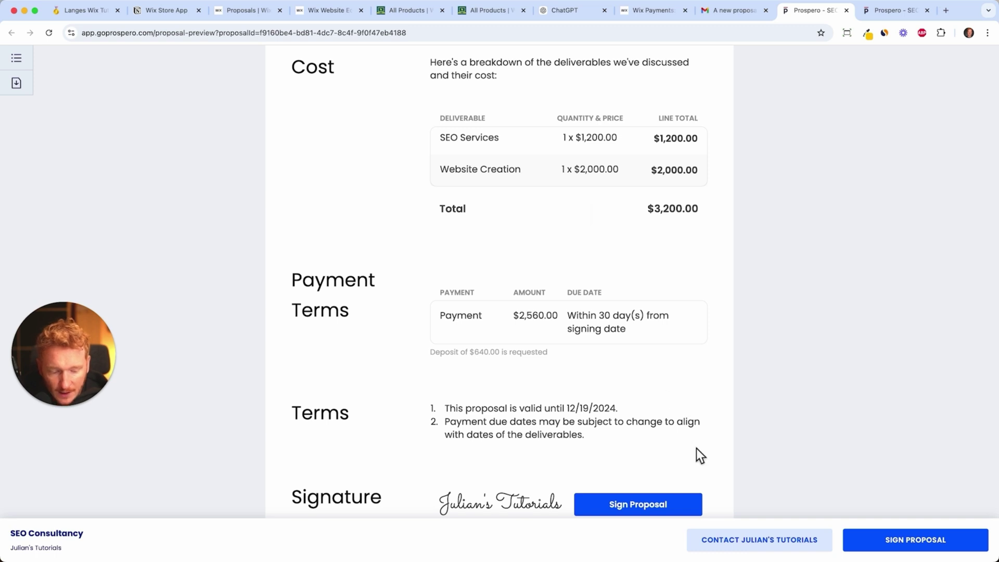
left_click(781, 553)
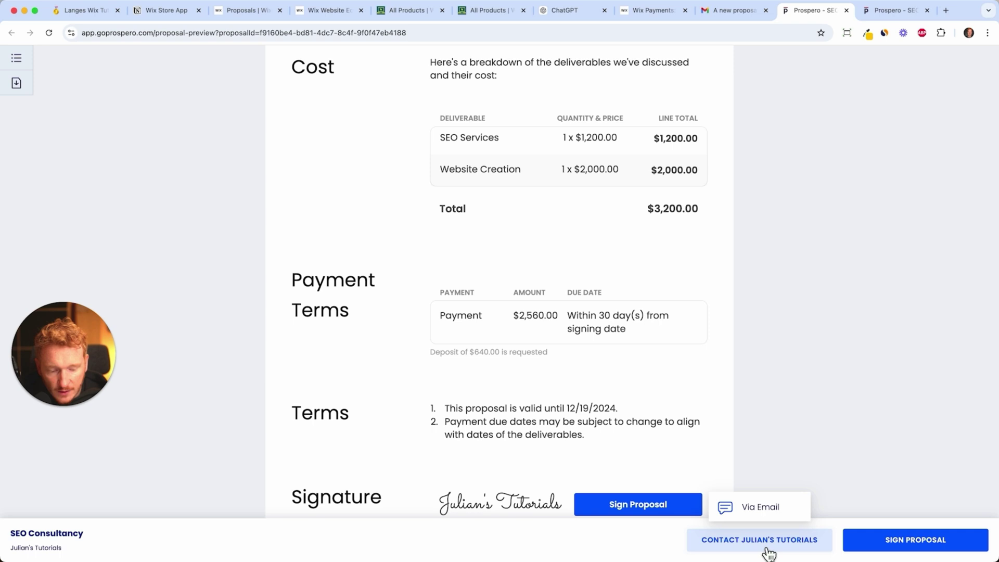
left_click(926, 546)
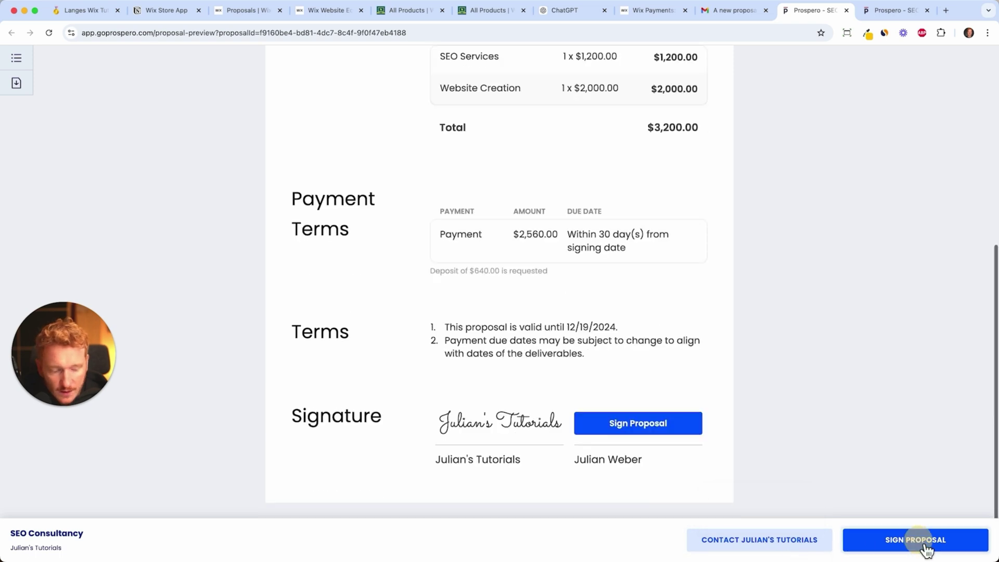
left_click(926, 546)
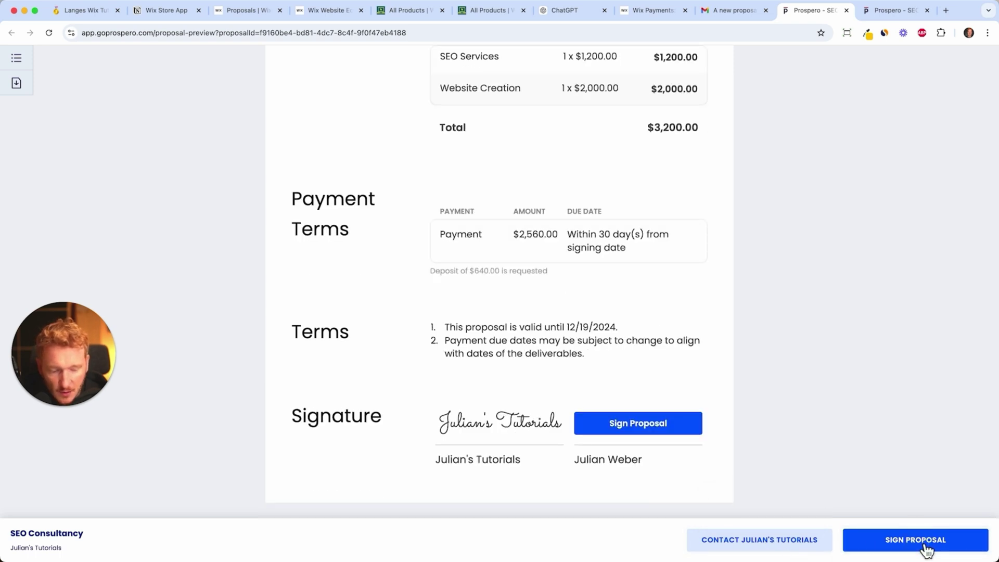
left_click(927, 546)
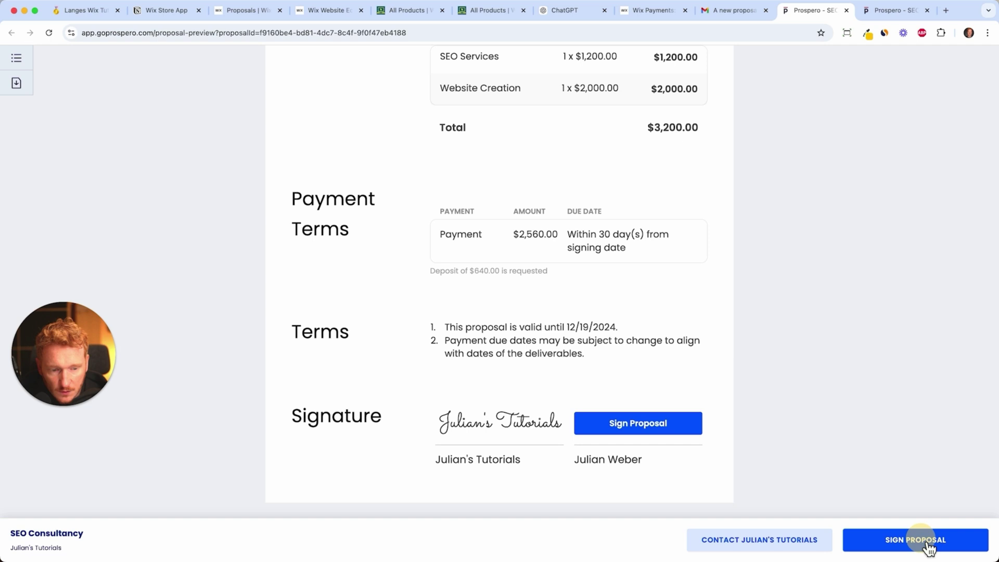
Step: Fill in the client's full name and sign with the typed signature instead of a drawn one
left_click(694, 435)
left_click(453, 263)
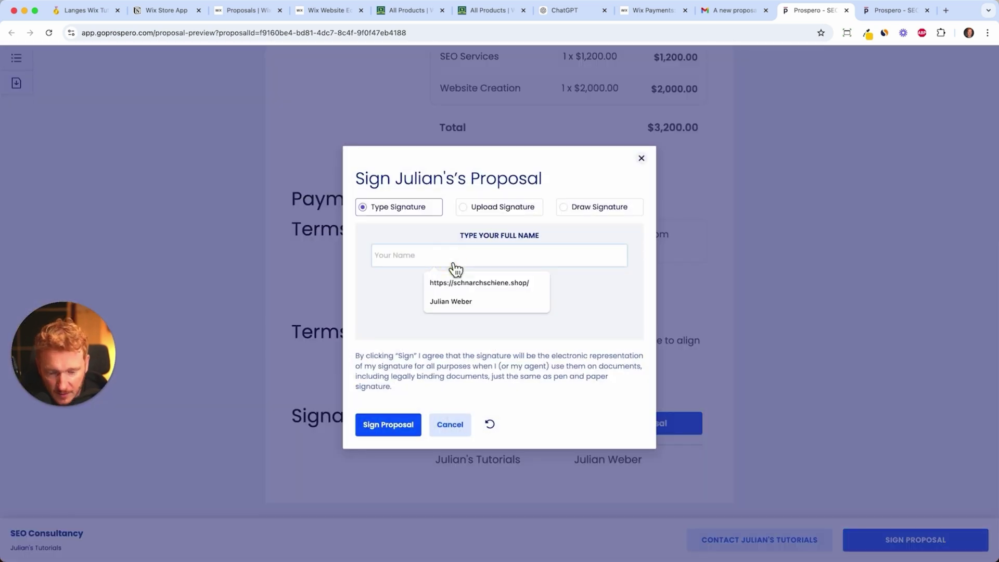
left_click(450, 301)
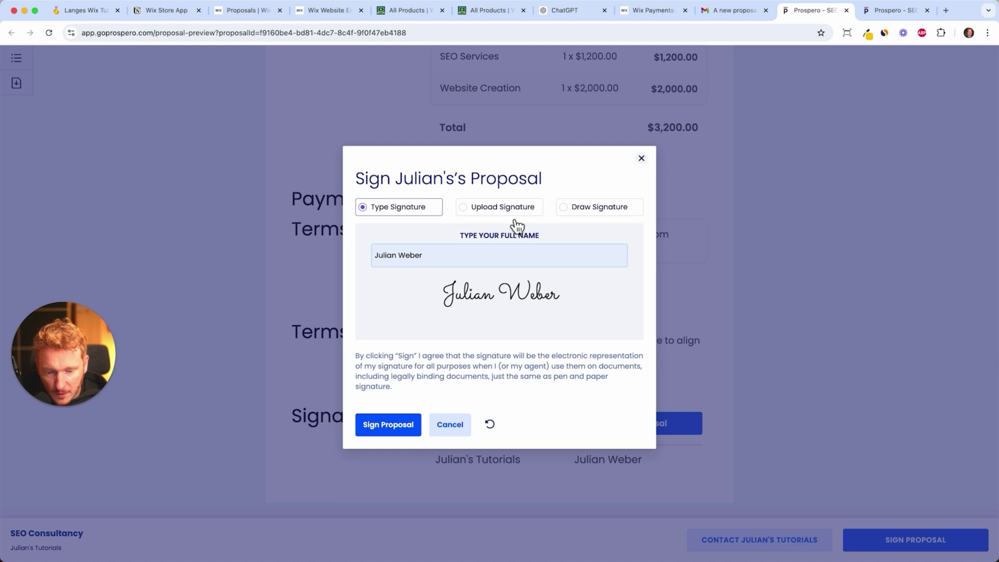
left_click(579, 213)
left_click_drag(402, 301, 445, 267)
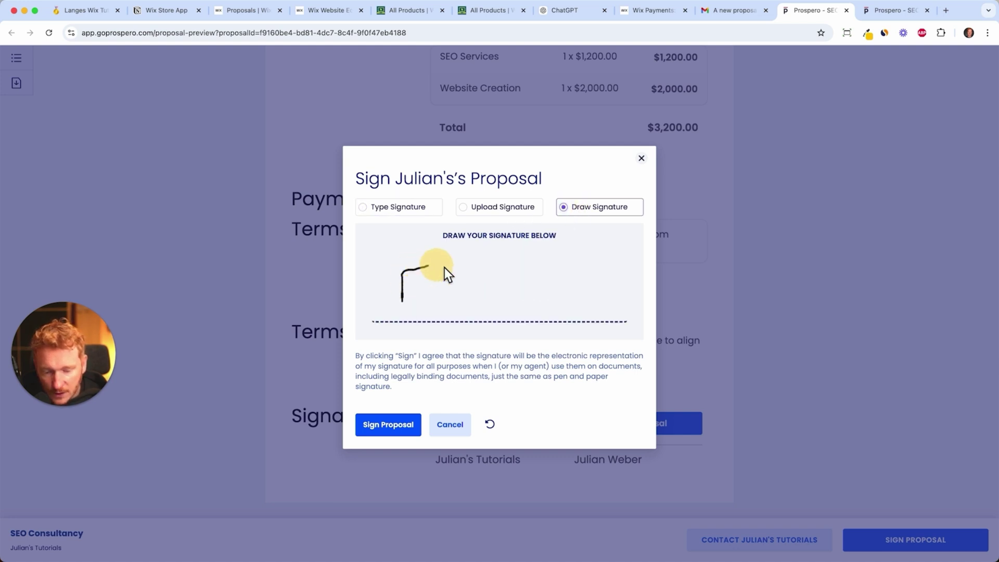
left_click_drag(445, 306, 509, 308)
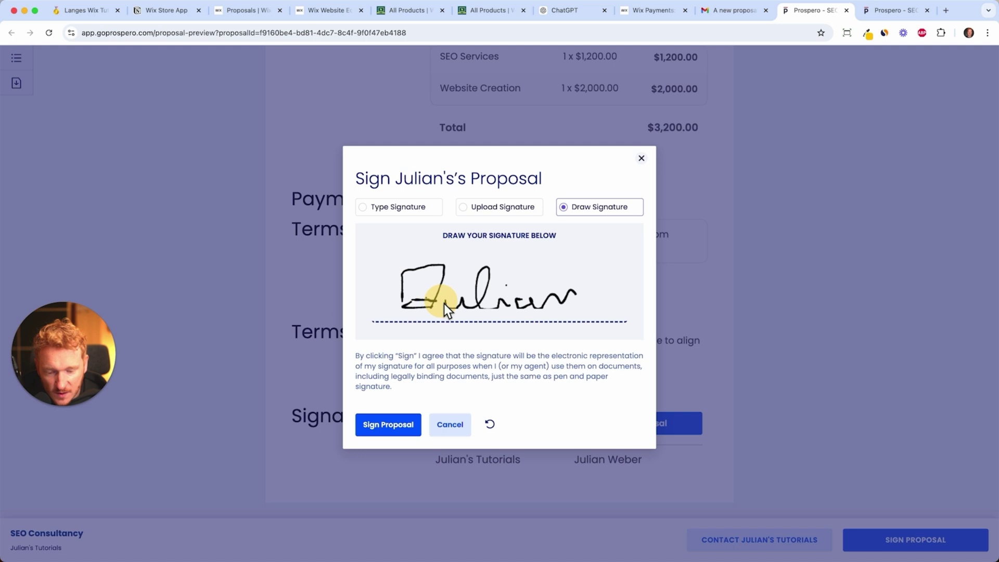
left_click(410, 423)
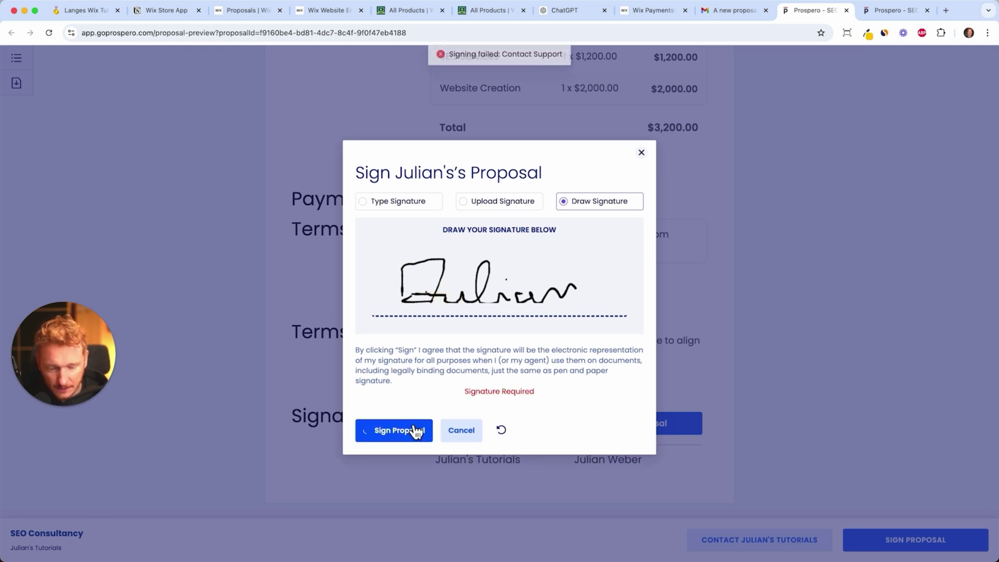
left_click(363, 206)
left_click(410, 430)
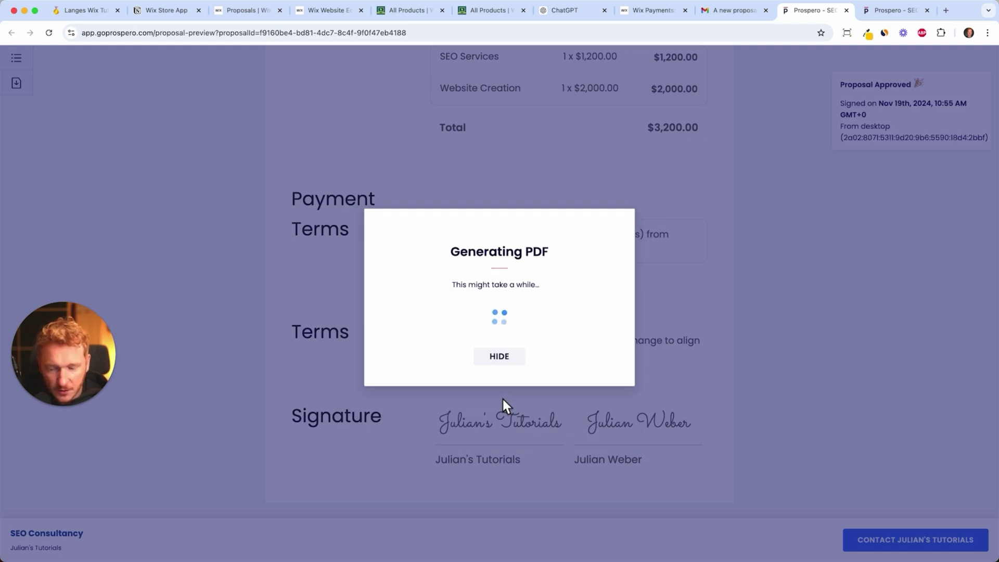
Step: Review the signed proposal's payment terms, highlighting the $640.00 deposit request
scroll(581, 189, "up", 6)
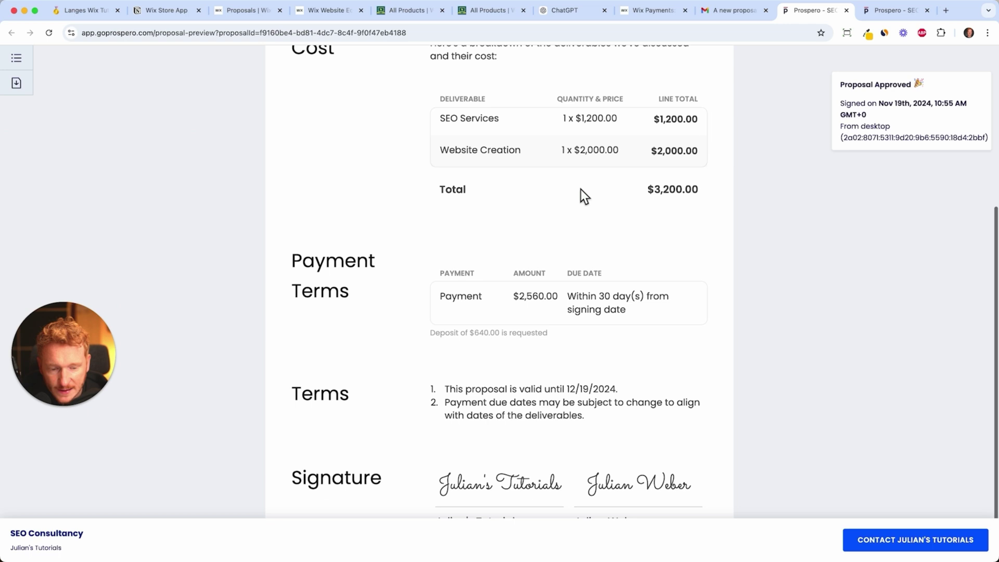
scroll(580, 189, "down", 6)
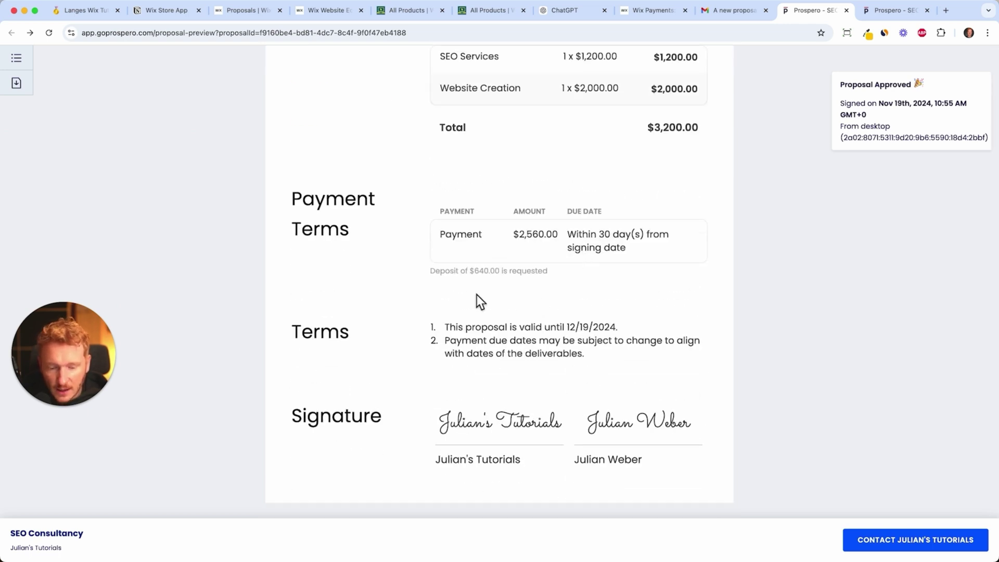
left_click_drag(430, 273, 569, 276)
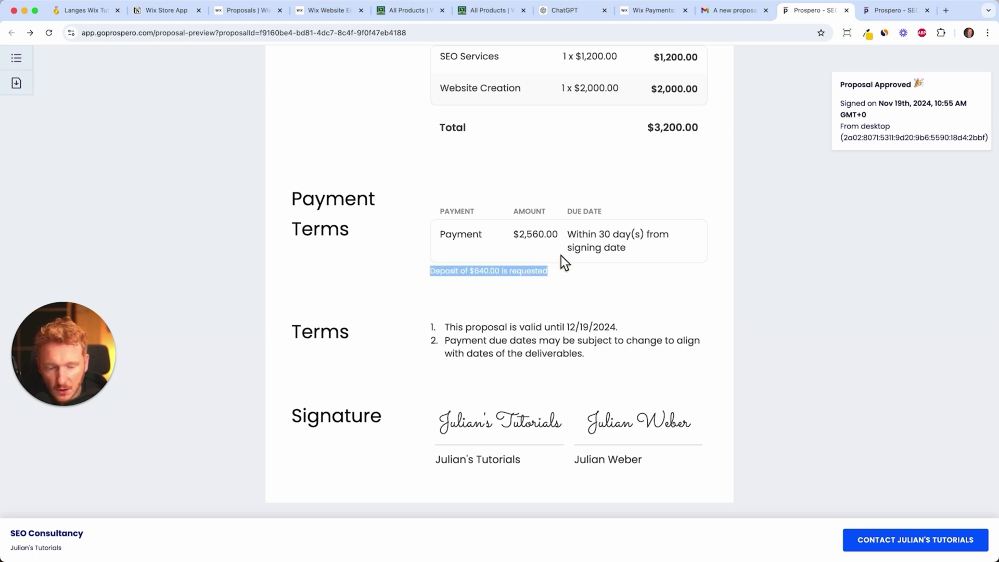
Step: Check the $3,200.00 invoice in Wix, then open the 'Payment for SEO Consultancy' email
left_click(255, 10)
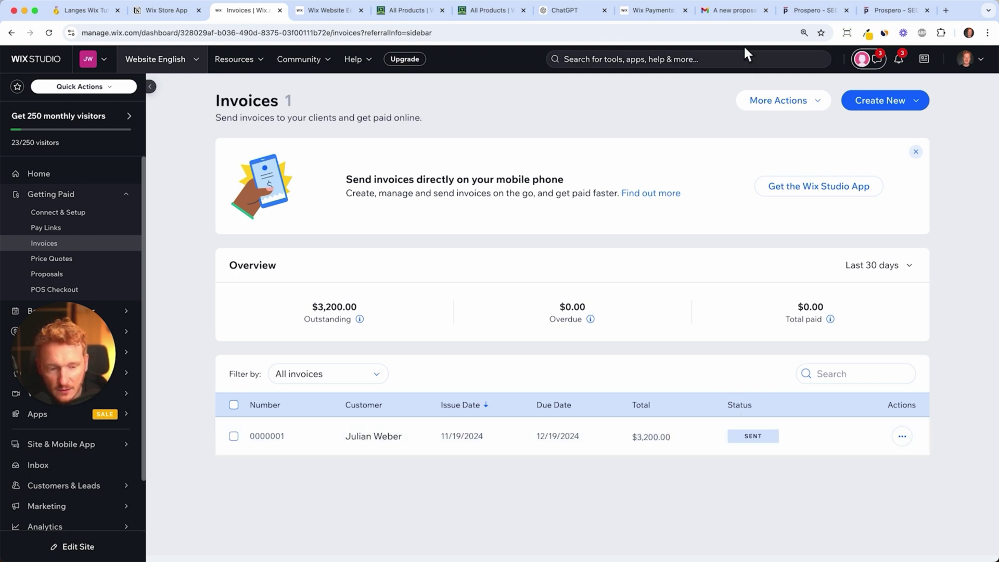
left_click(736, 21)
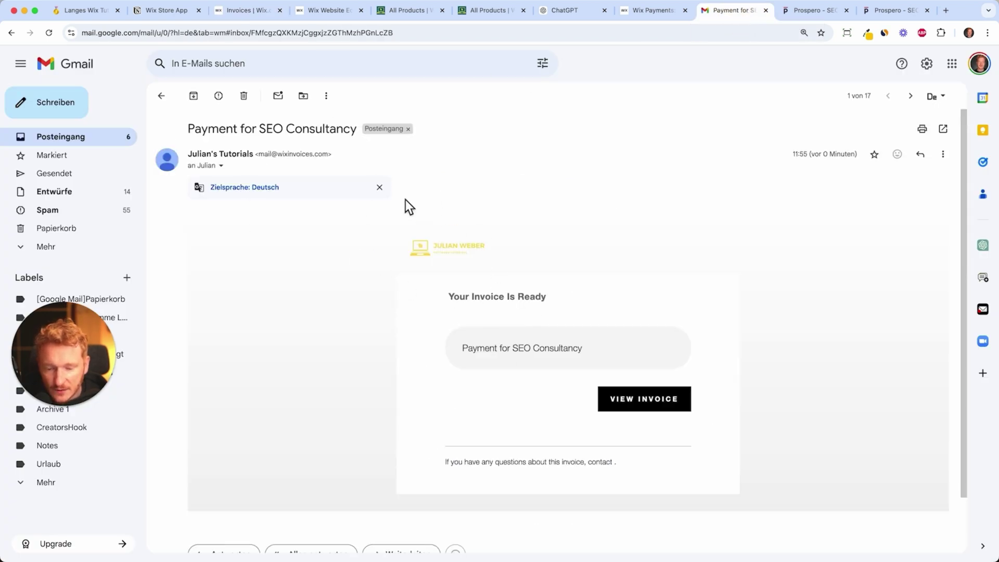
Step: Open invoice #0000001 from the email and review its $3,200.00 total and $640.00 deposit due
left_click(660, 408)
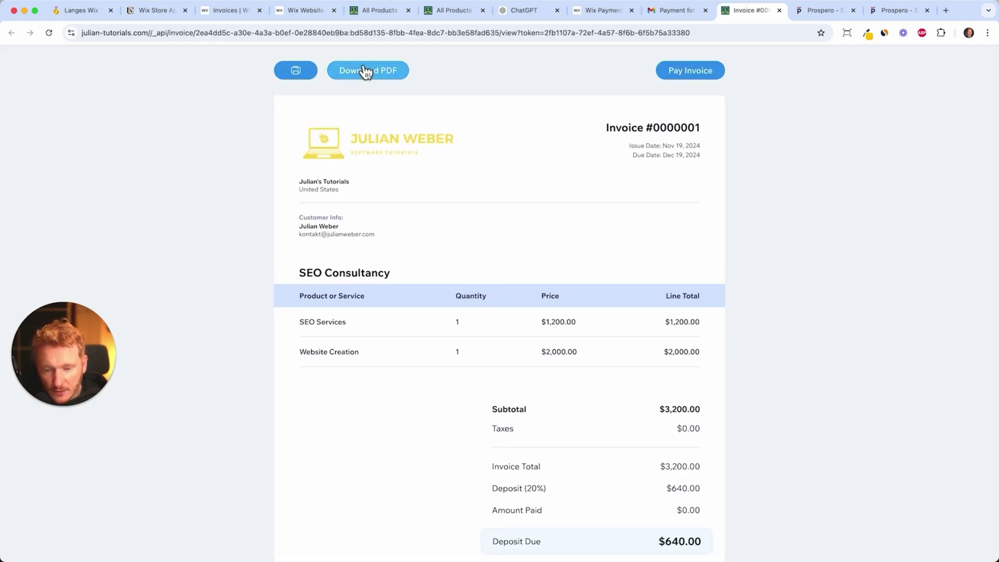
scroll(704, 108, "down", 1)
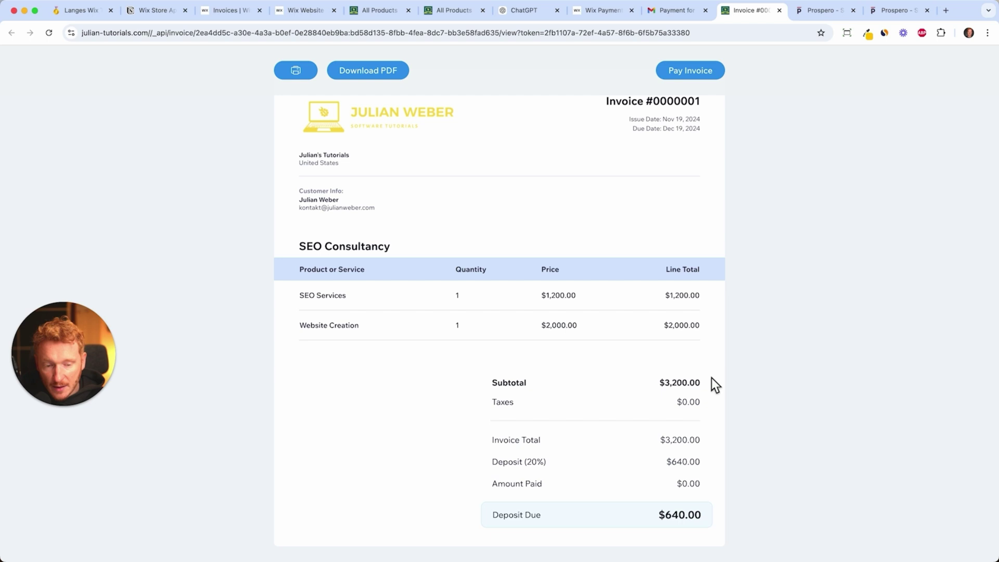
scroll(710, 378, "up", 1)
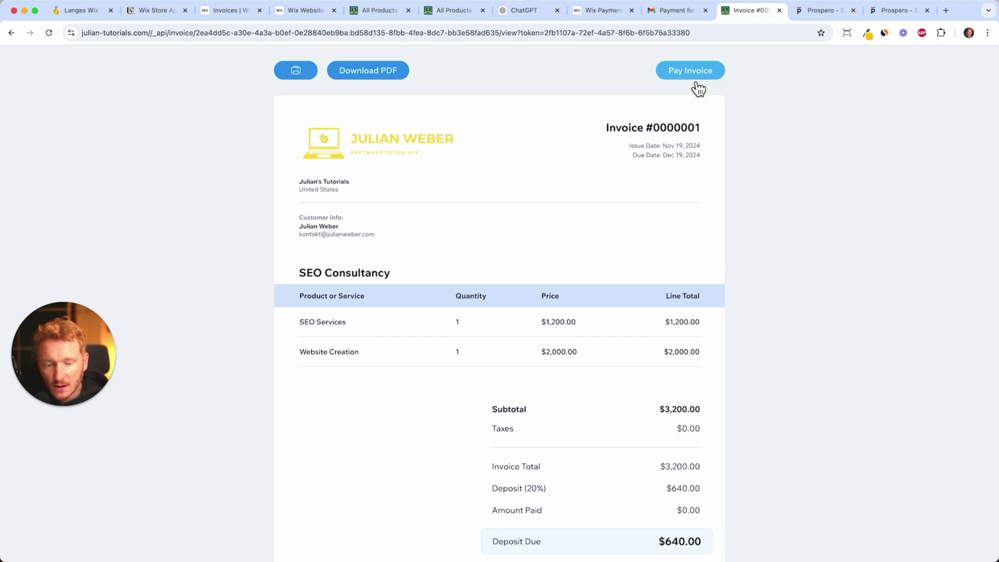
Step: Start paying the $640.00 deposit and review the card and billing form down to Pay Now
left_click(698, 83)
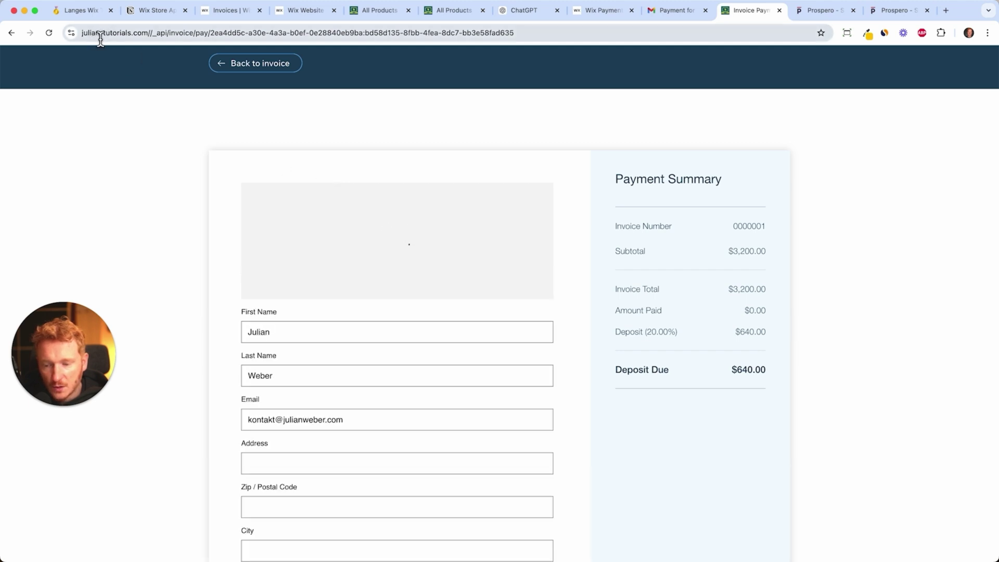
scroll(398, 139, "down", 1)
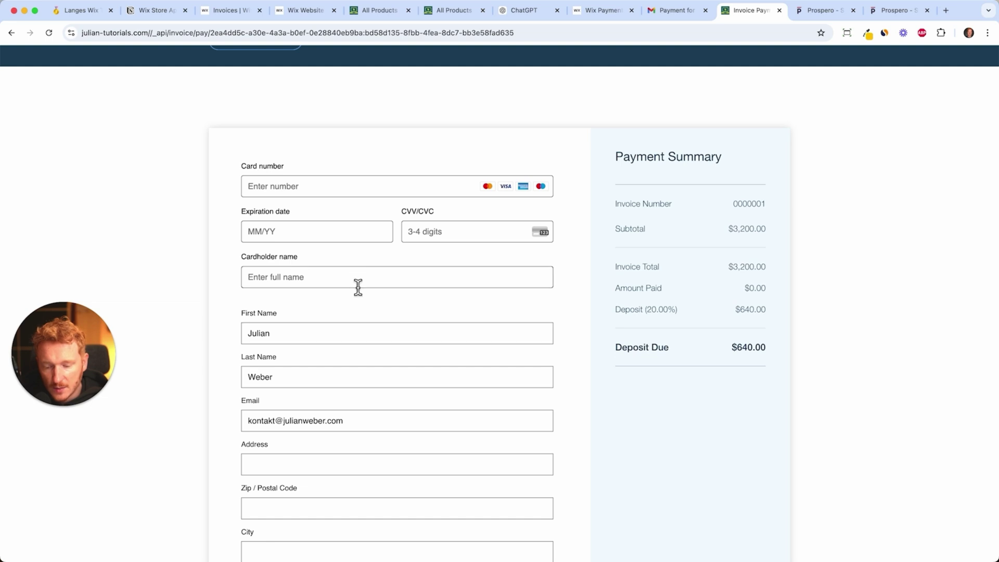
scroll(357, 288, "down", 5)
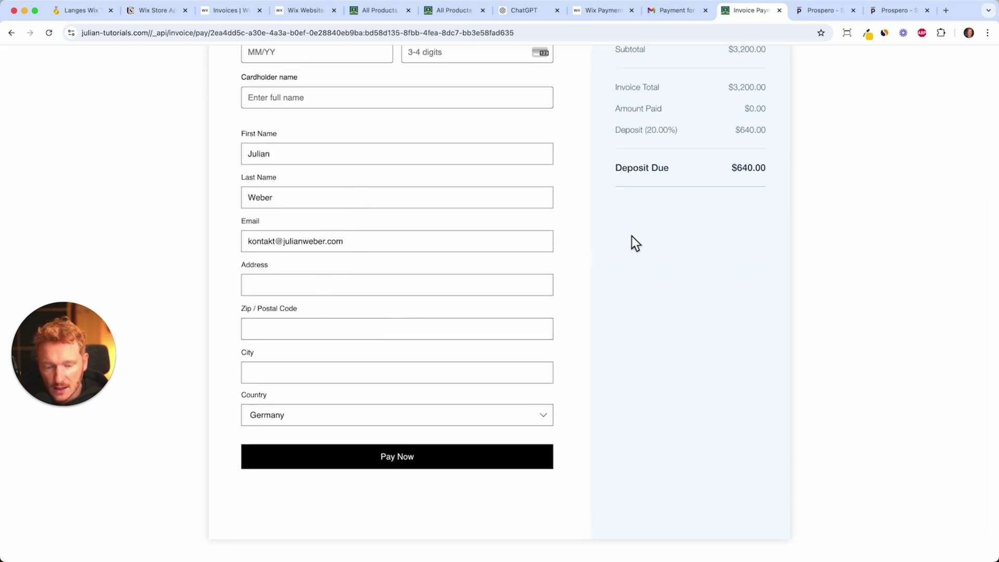
scroll(627, 234, "up", 5)
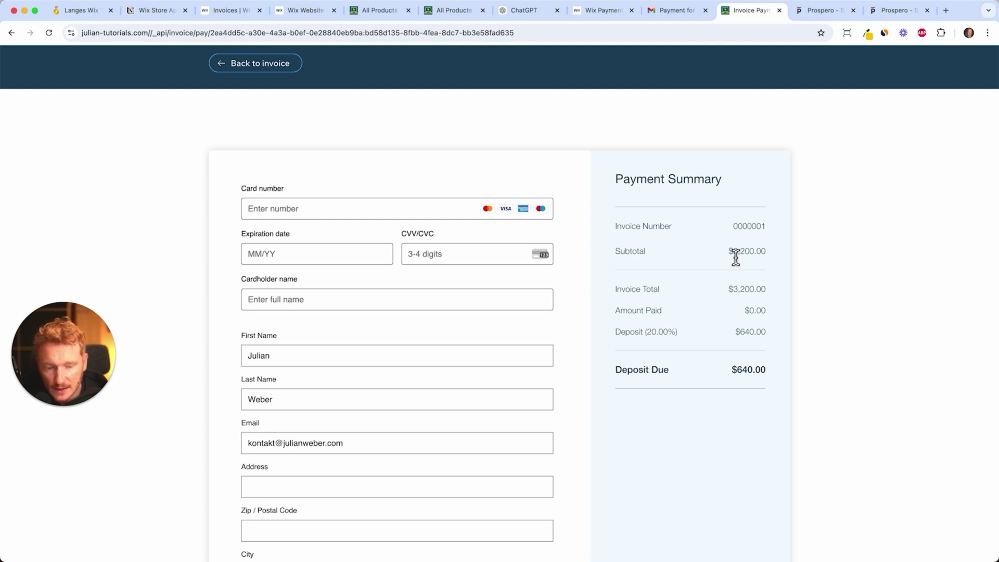
Step: Return to the Wix Invoices dashboard listing the $3,200.00 invoice 0000001 as Sent
left_click(303, 10)
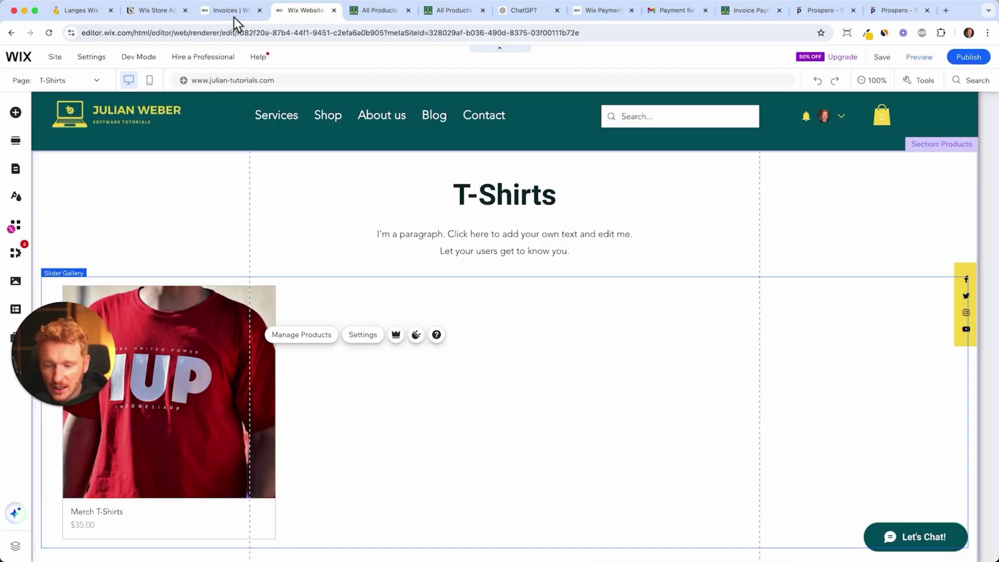
left_click(249, 12)
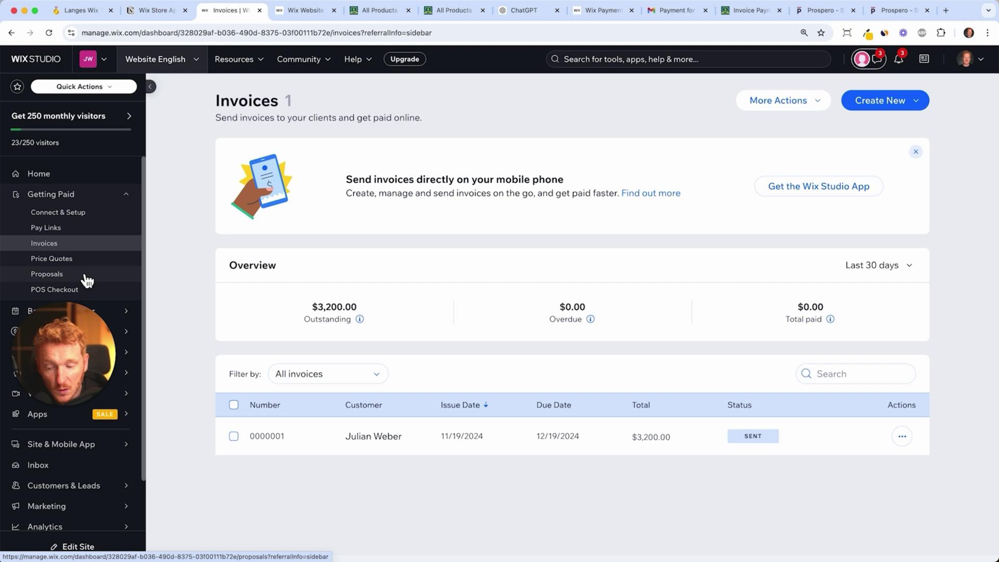
left_click_drag(70, 336, 100, 417)
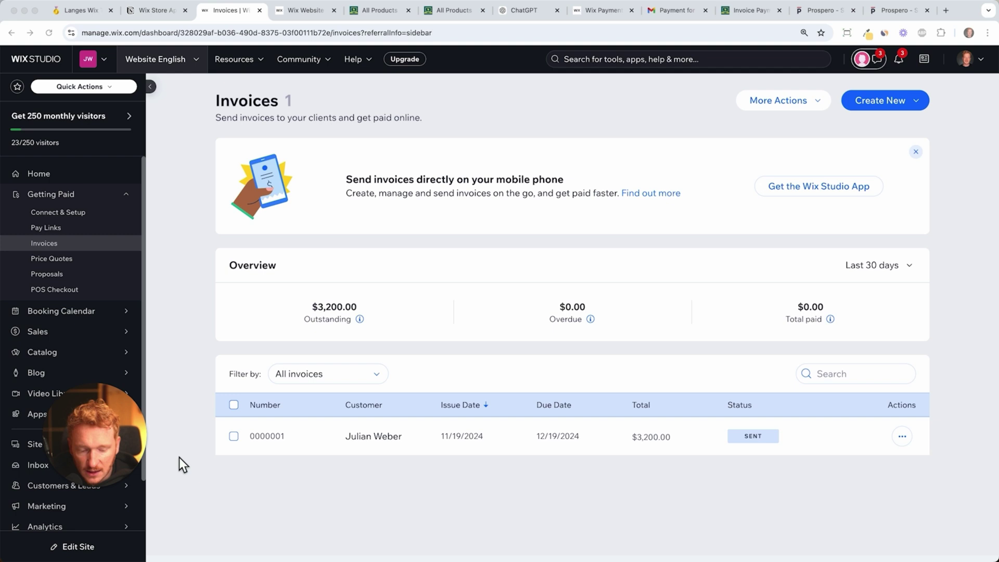
Step: Confirm the SEO Consultancy proposal shows Accepted, then check invoice 0000001 is now In Process
left_click(54, 277)
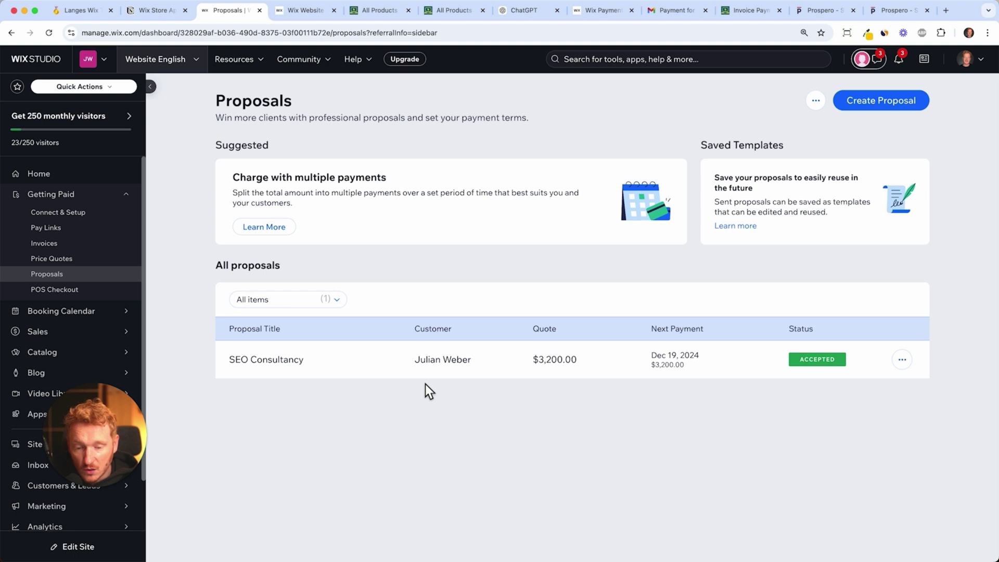
left_click(112, 248)
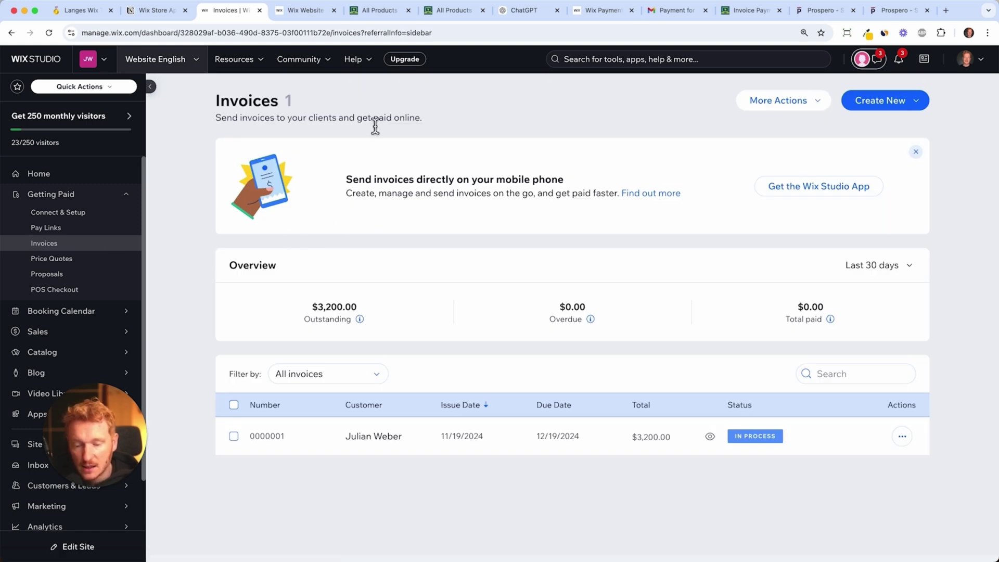
left_click_drag(345, 180, 583, 179)
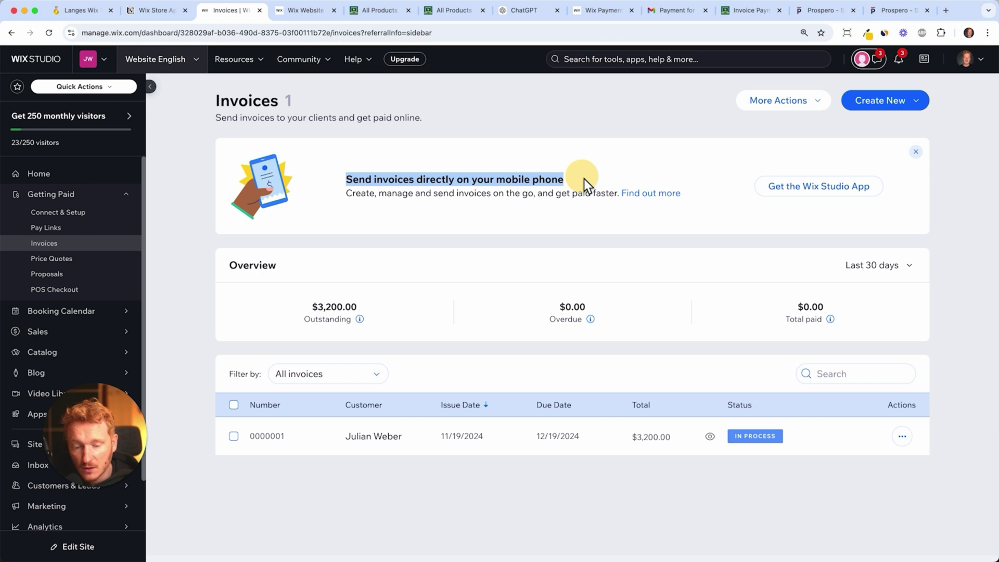